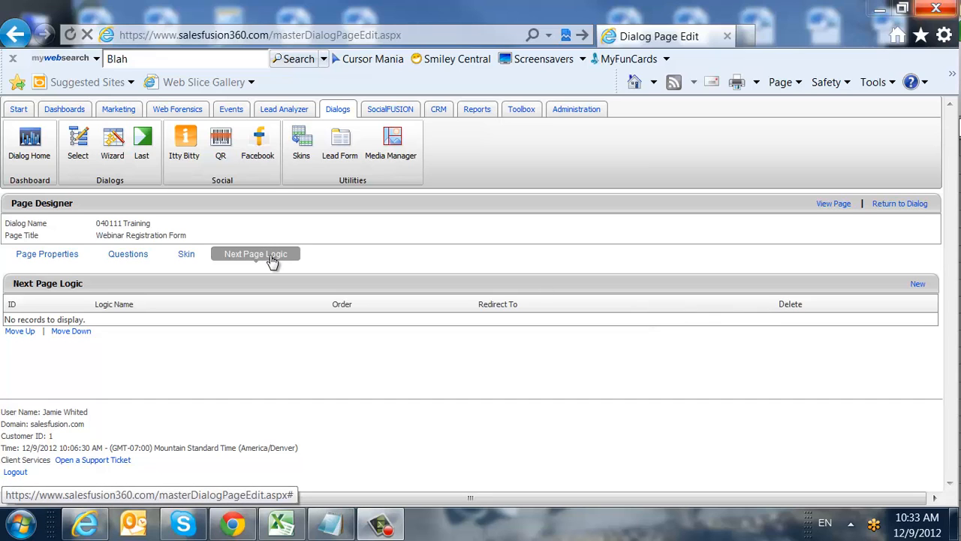
# - Create and save a next page logic rule named "Go to next page" that goes to the form "Thank you - Blah Webinar Registration"
pyautogui.click(919, 284)
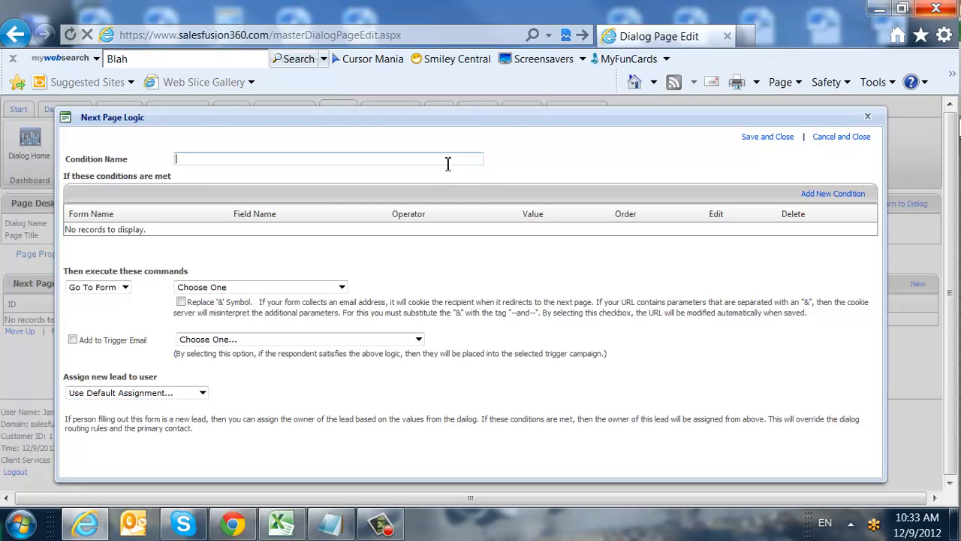
pyautogui.write('Go to next page')
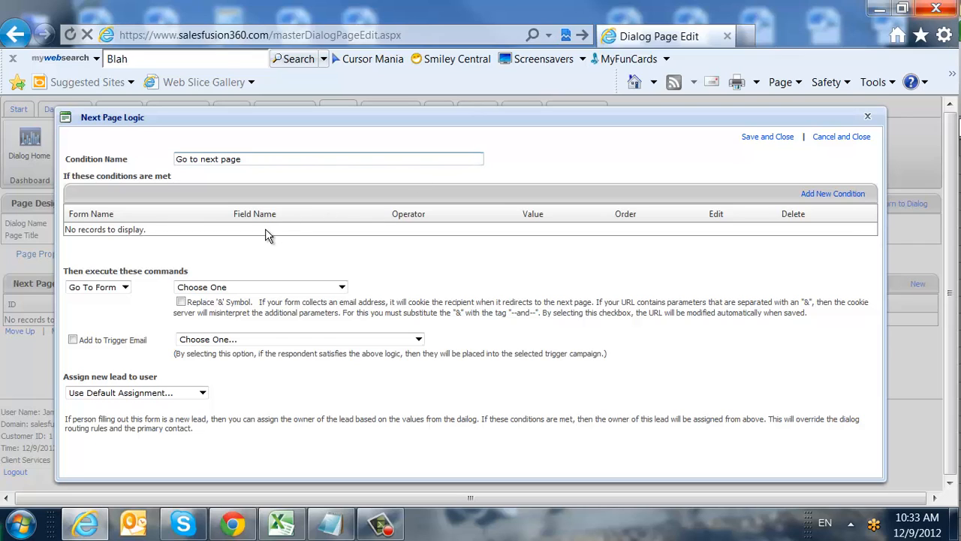
pyautogui.click(125, 288)
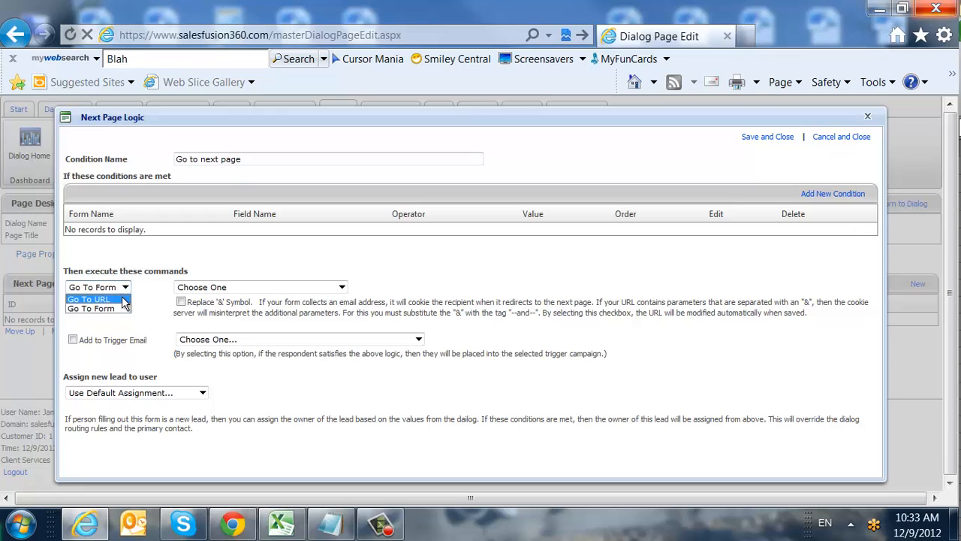
pyautogui.click(124, 309)
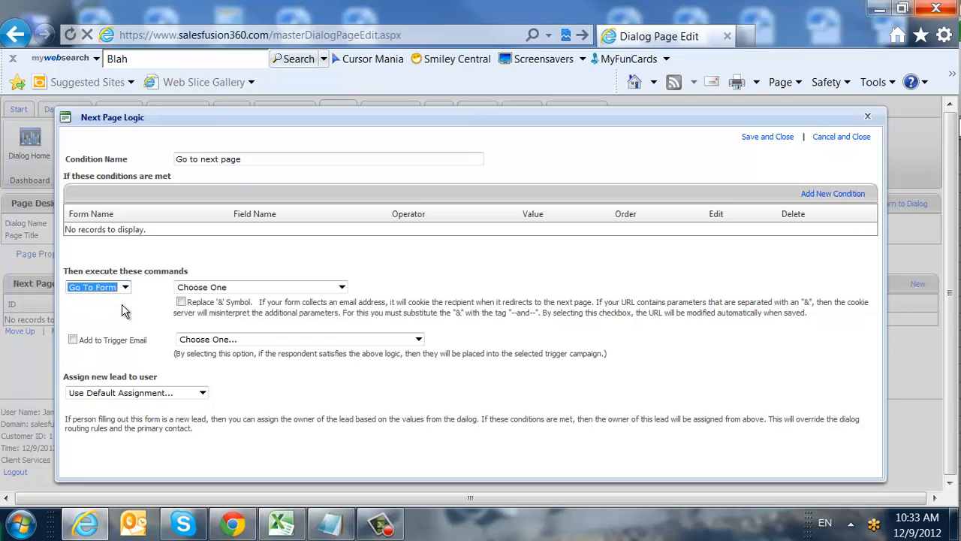
pyautogui.click(126, 311)
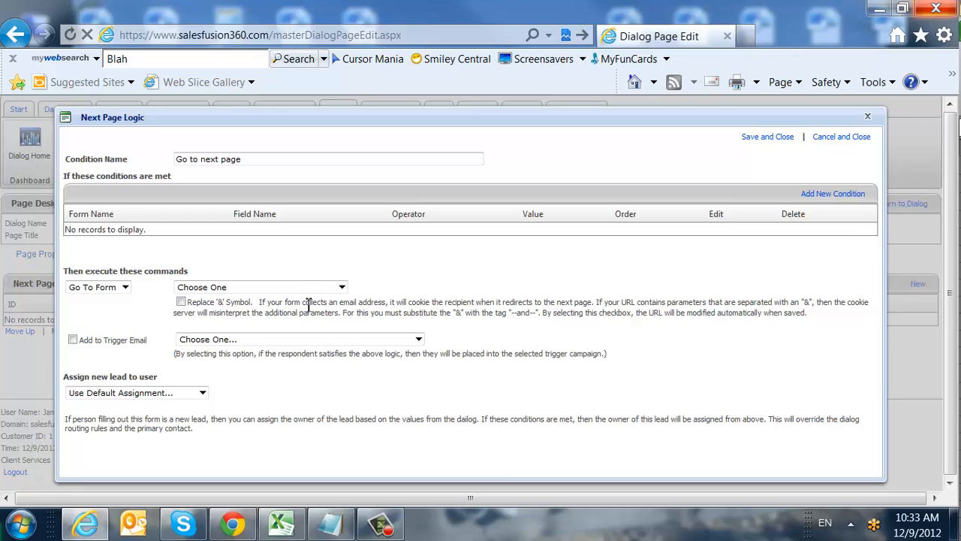
pyautogui.click(343, 288)
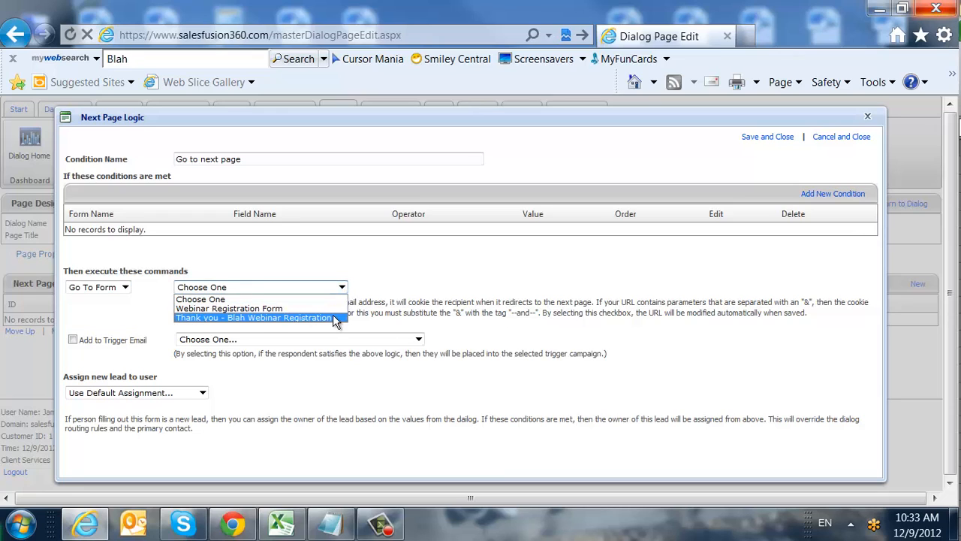
pyautogui.click(336, 315)
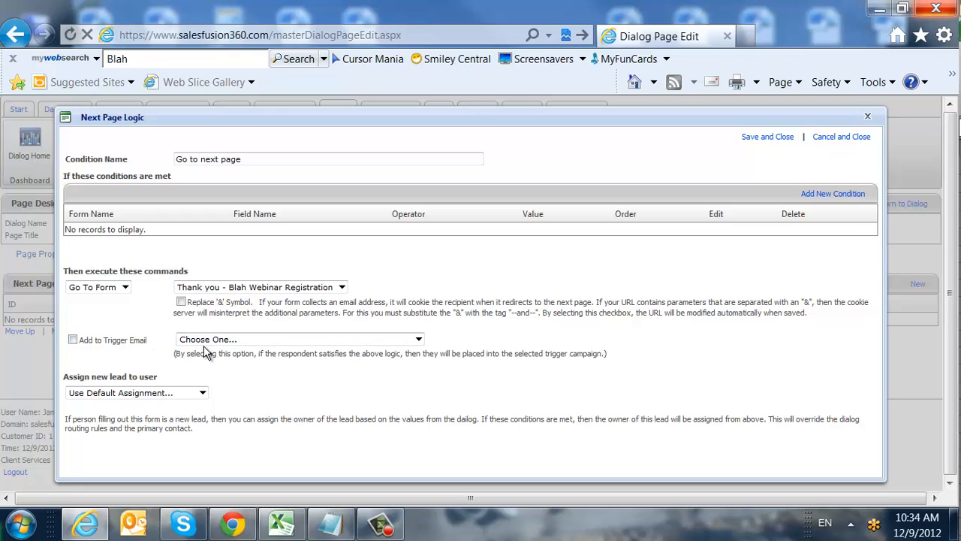
pyautogui.click(203, 393)
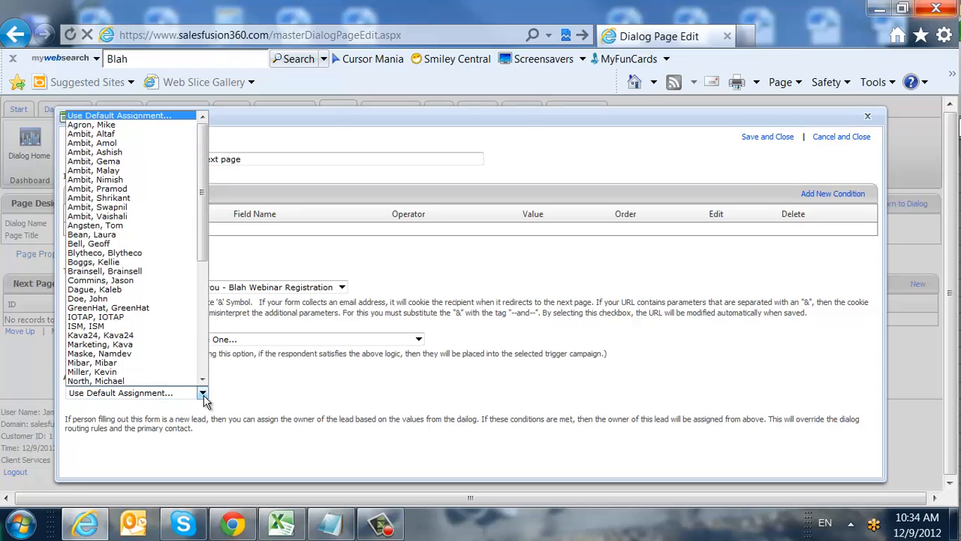
pyautogui.click(203, 394)
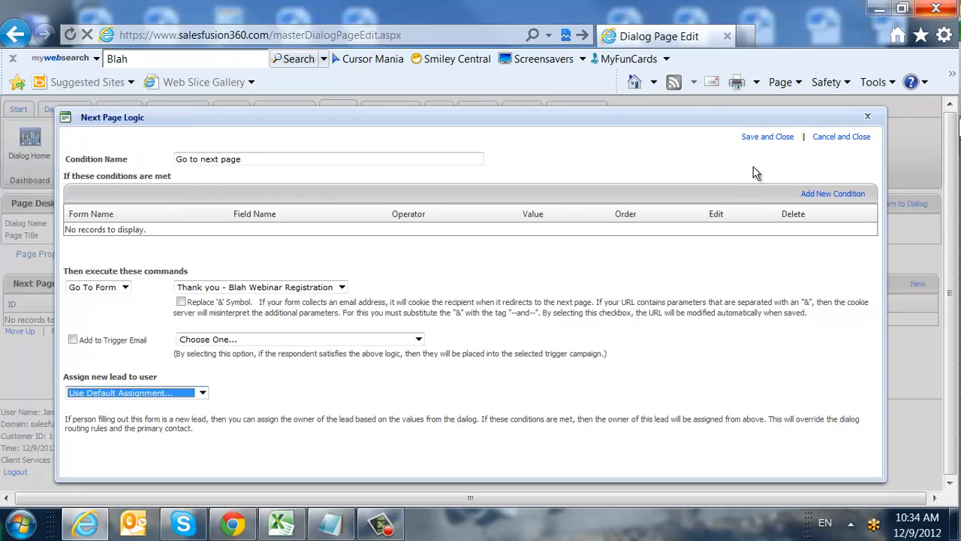
pyautogui.click(763, 140)
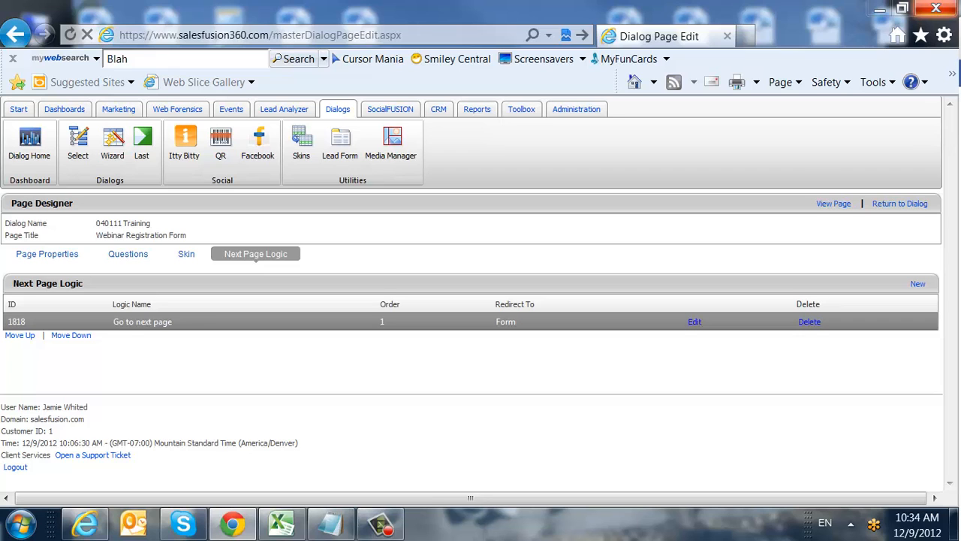
# - Delete the "Go to next page" logic rule from the Webinar Registration Form page
pyautogui.click(811, 323)
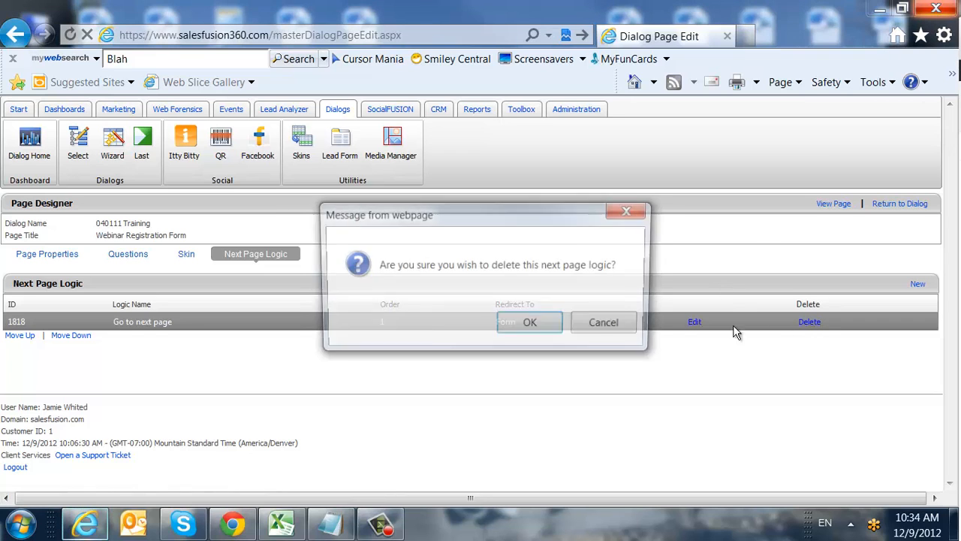
pyautogui.click(553, 337)
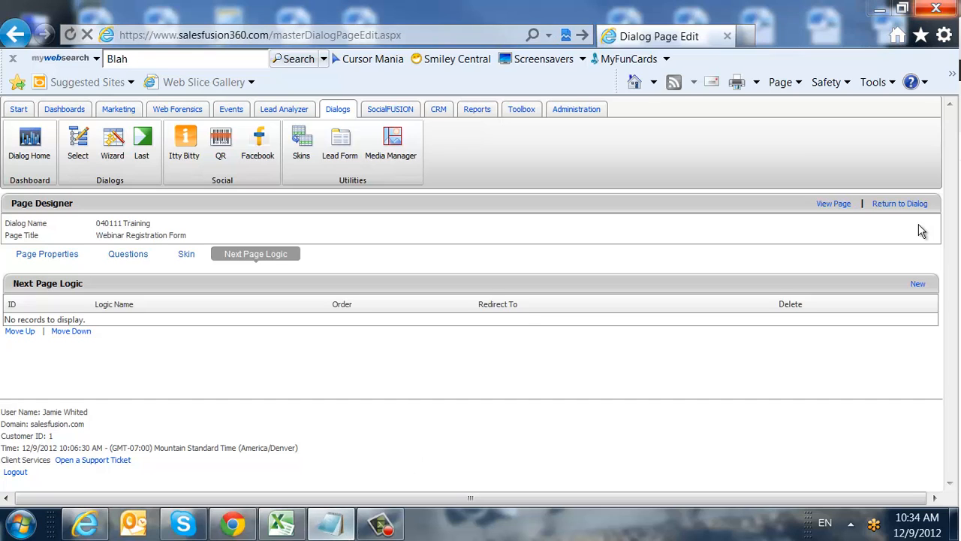
# - Start a next page logic rule named "If MS CRM" with the condition that the Webinar Registration Form's CRM Type equals MS CRM
pyautogui.click(917, 284)
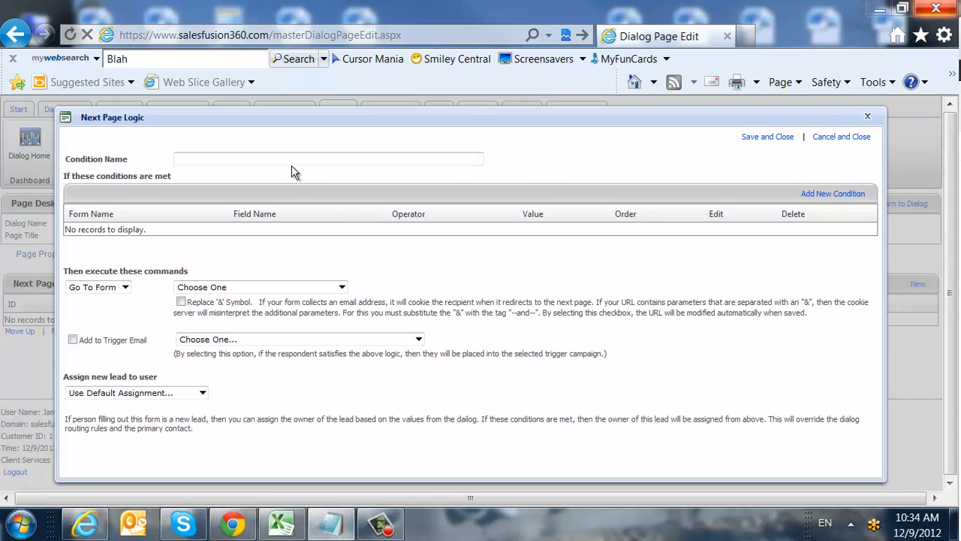
pyautogui.write('If MS CRM')
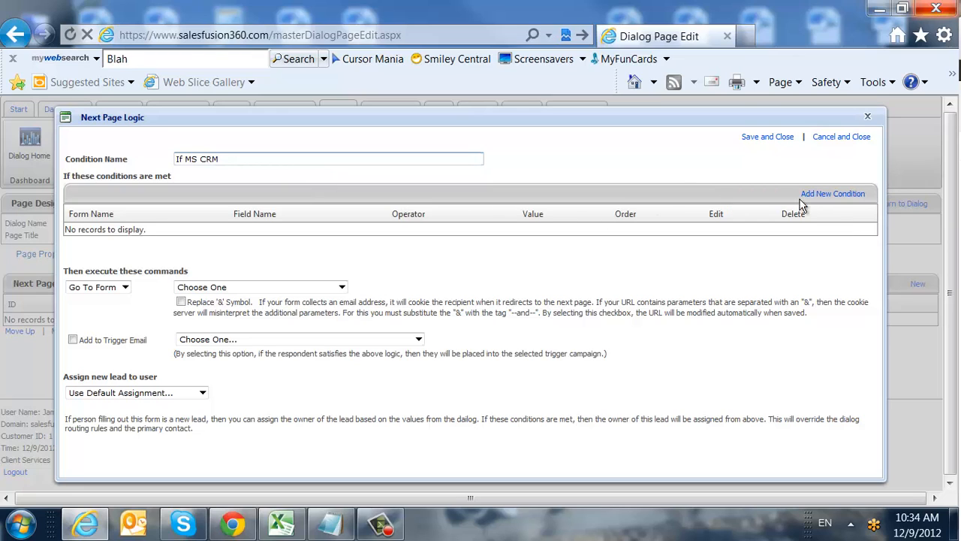
pyautogui.click(830, 195)
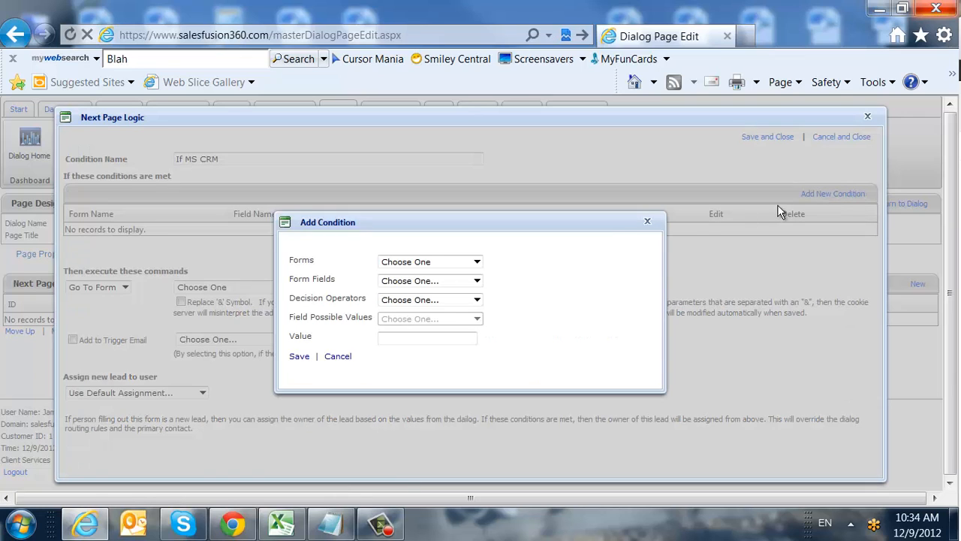
pyautogui.click(478, 262)
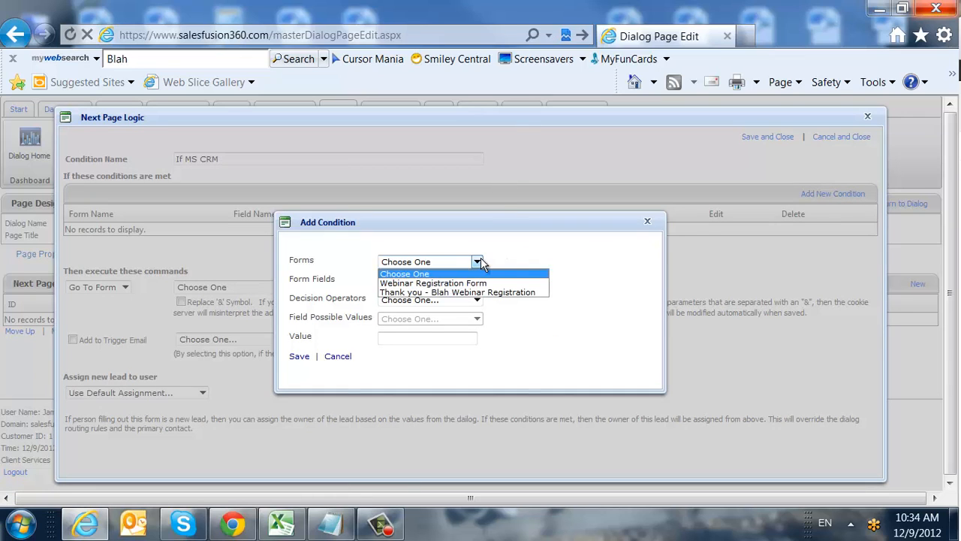
pyautogui.click(481, 280)
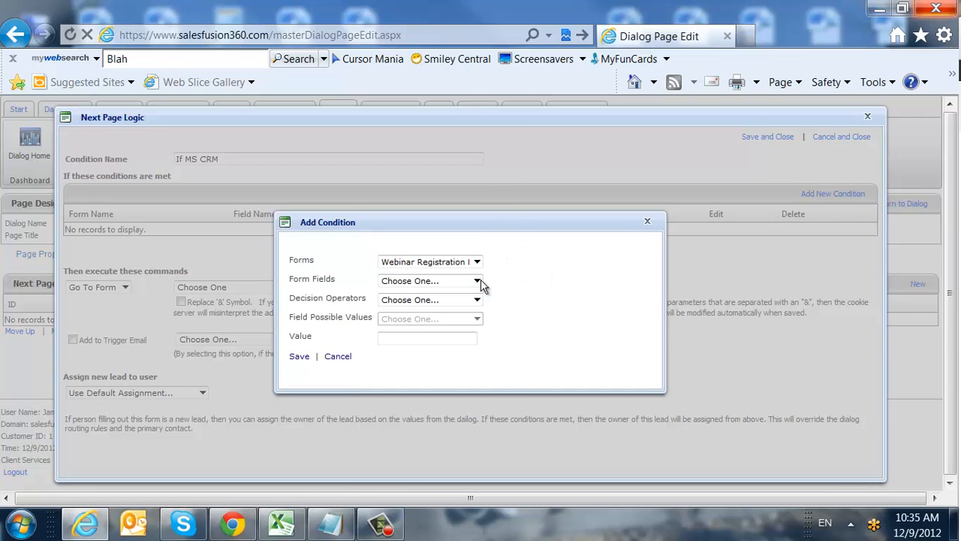
pyautogui.click(478, 280)
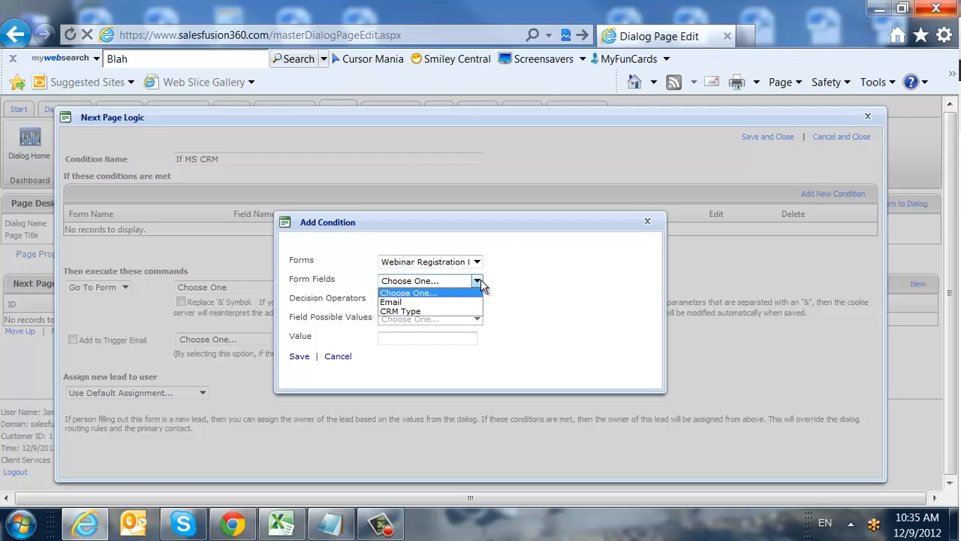
pyautogui.click(475, 311)
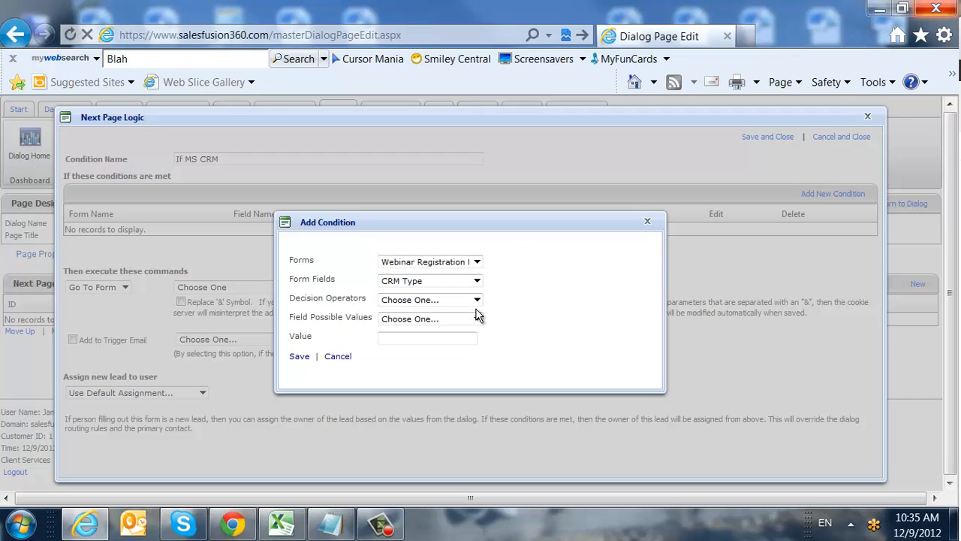
pyautogui.click(478, 301)
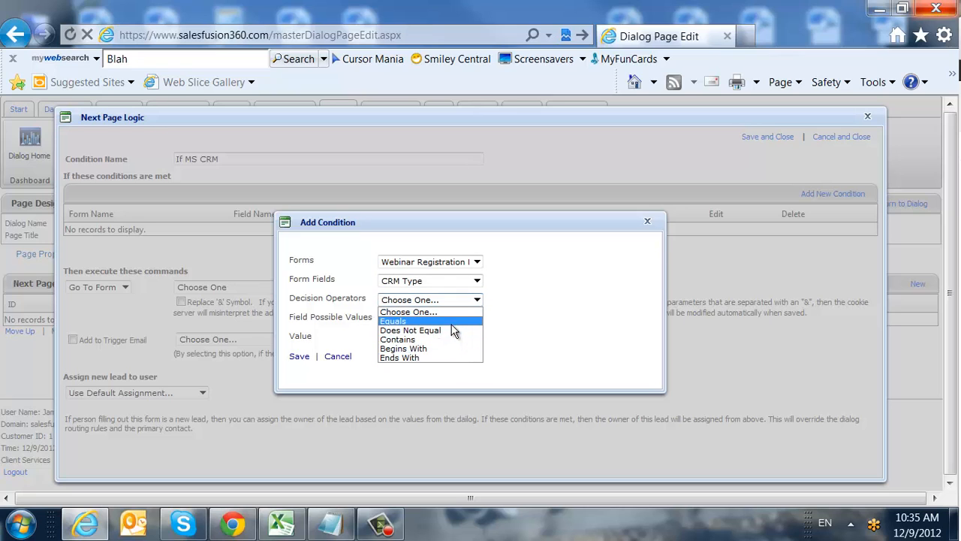
pyautogui.click(452, 329)
pyautogui.click(450, 320)
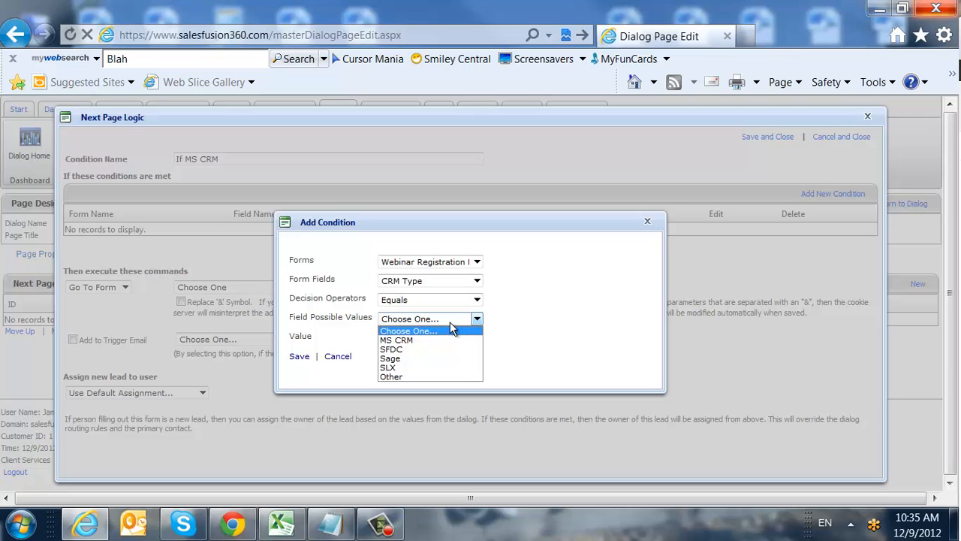
pyautogui.click(448, 342)
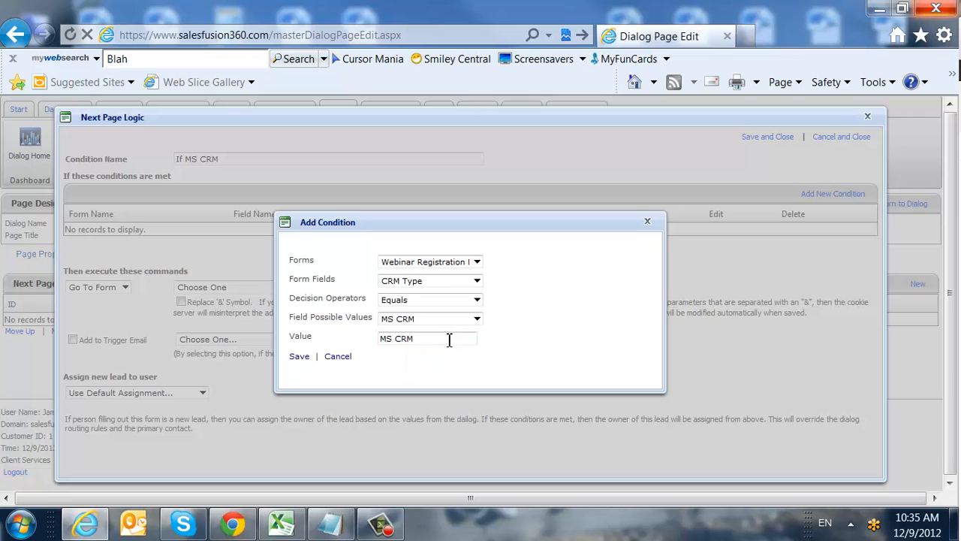
pyautogui.click(298, 358)
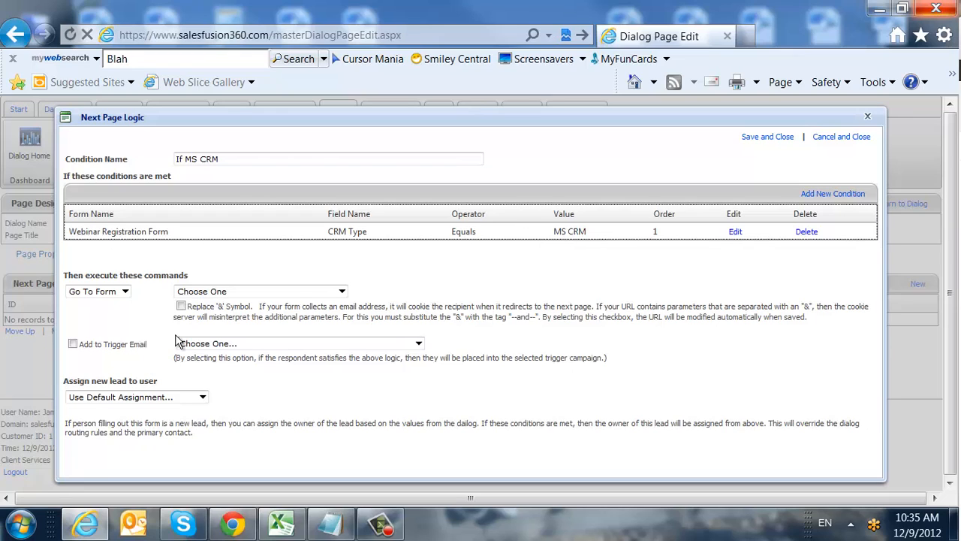
pyautogui.click(126, 292)
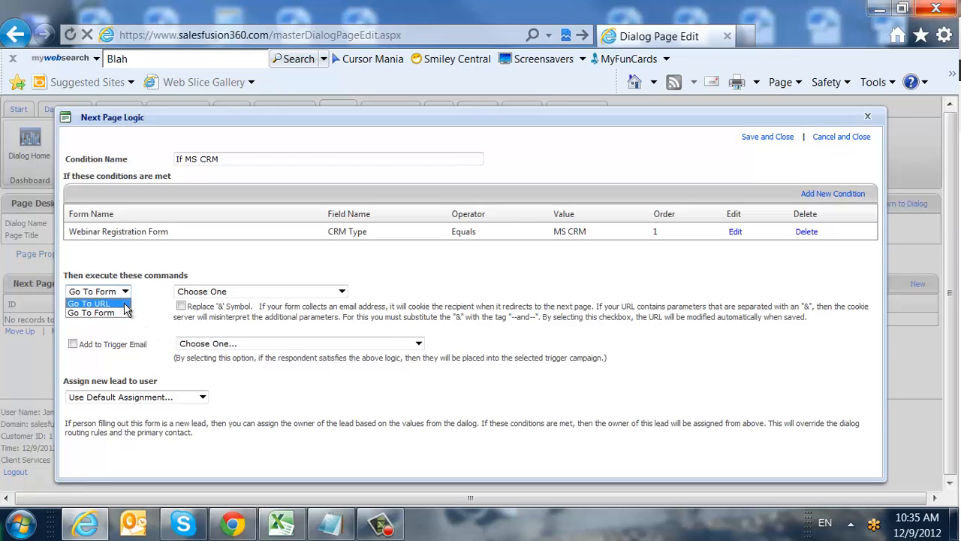
pyautogui.click(126, 303)
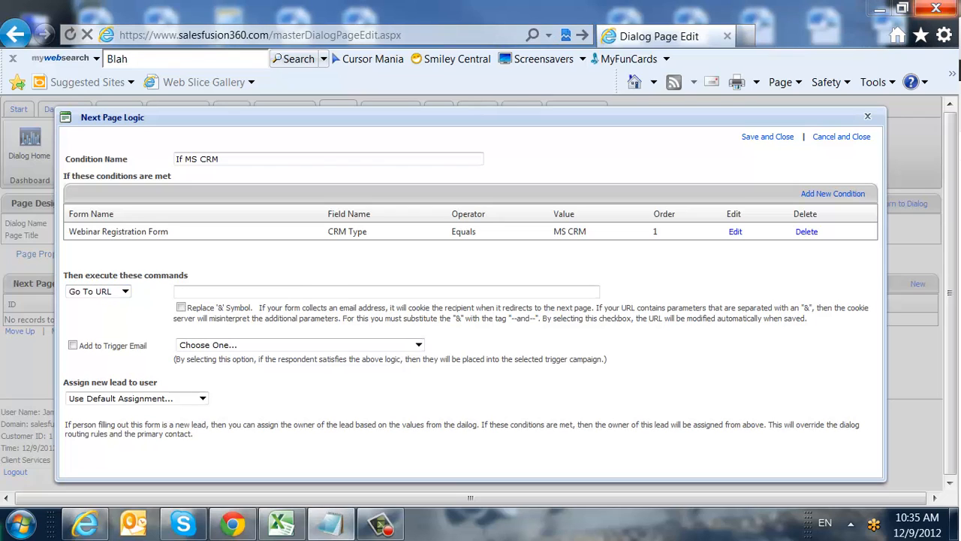
pyautogui.click(482, 293)
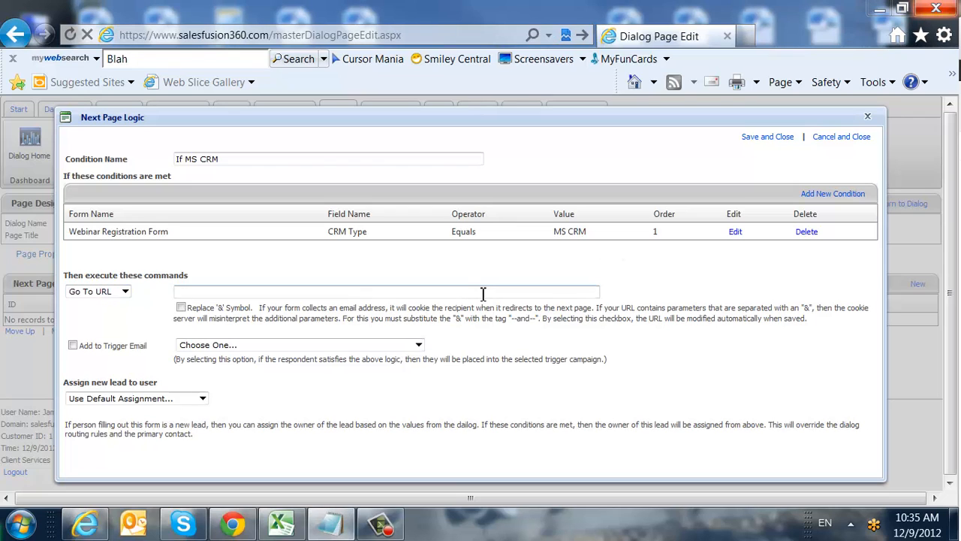
pyautogui.write('http://www.microsoft.com')
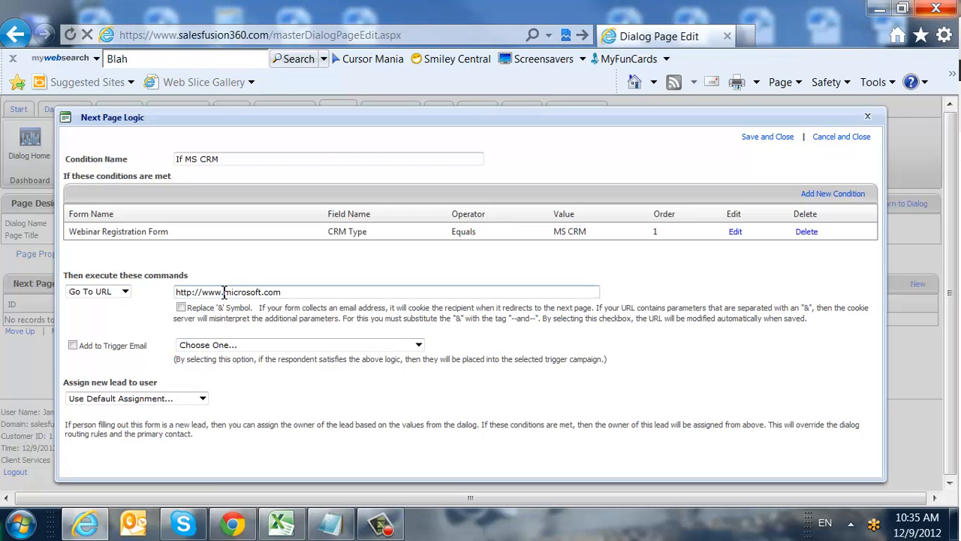
pyautogui.moveTo(201, 294); pyautogui.dragTo(177, 294)
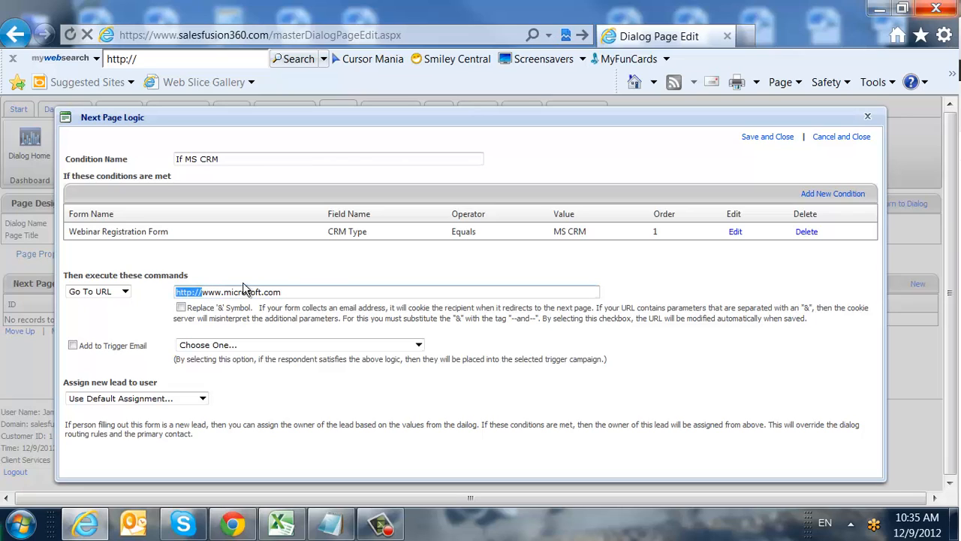
pyautogui.click(325, 292)
# - Enable adding respondents to a trigger email and choose the "[Enter Campaign Name]" campaign
pyautogui.click(75, 346)
pyautogui.click(263, 345)
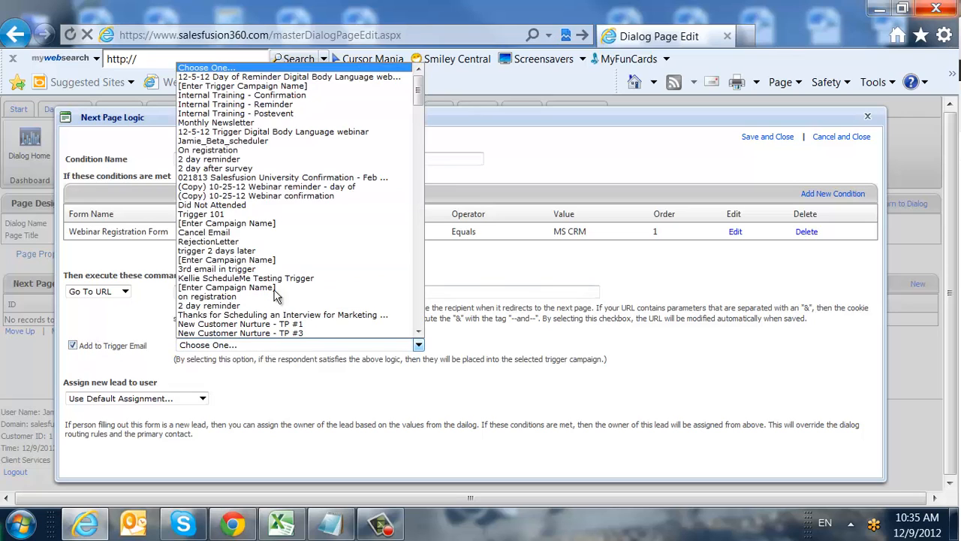
pyautogui.click(277, 203)
pyautogui.click(321, 345)
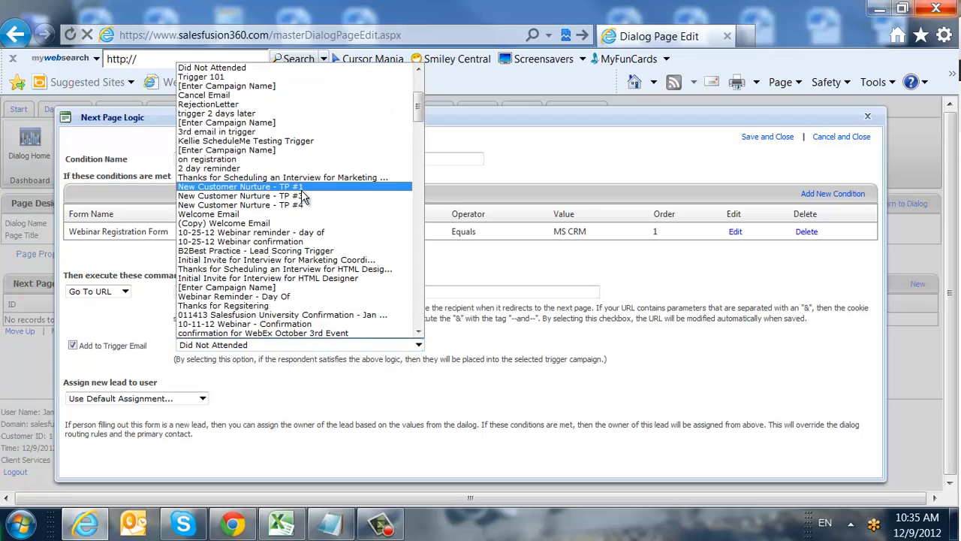
pyautogui.click(292, 148)
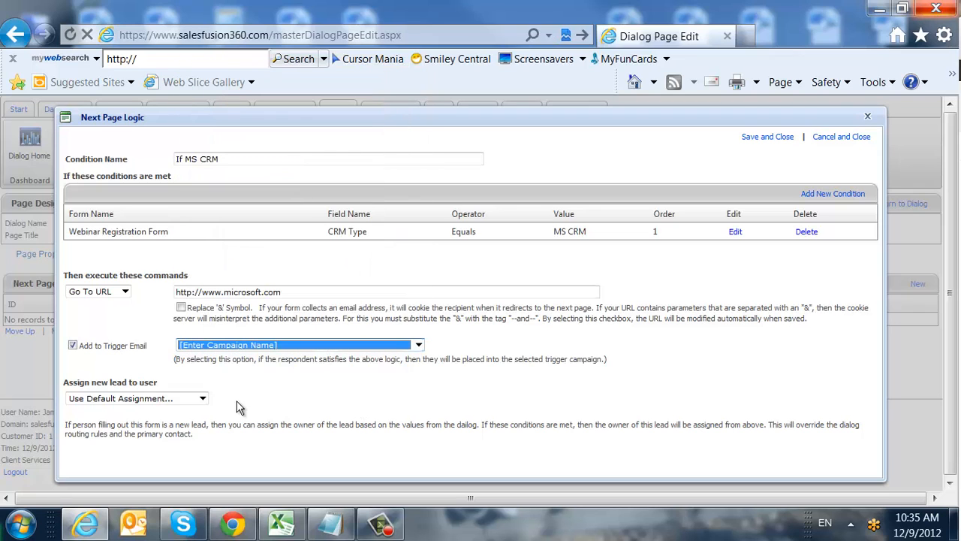
# - Assign new leads to a specific user instead of the default assignment and save the "If MS CRM" rule
pyautogui.click(202, 399)
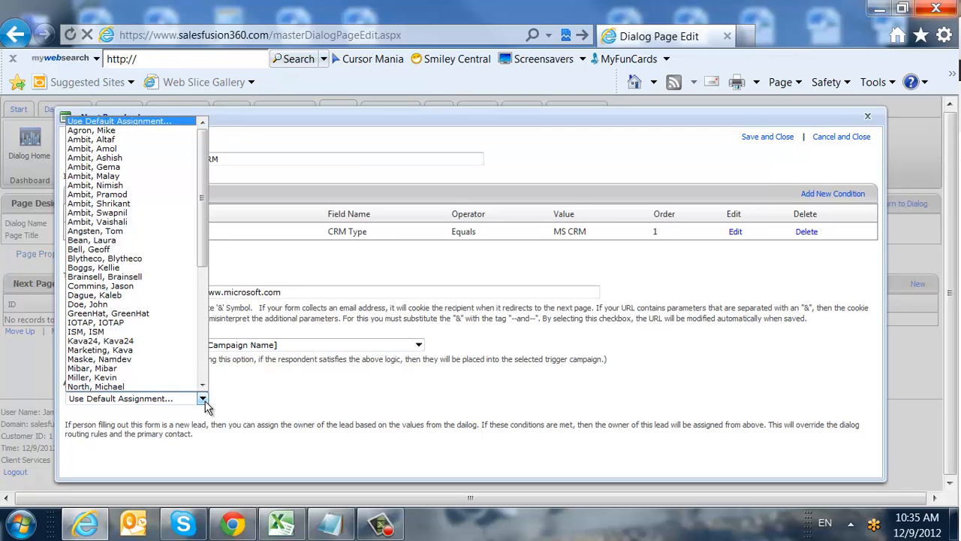
pyautogui.click(164, 305)
pyautogui.click(279, 413)
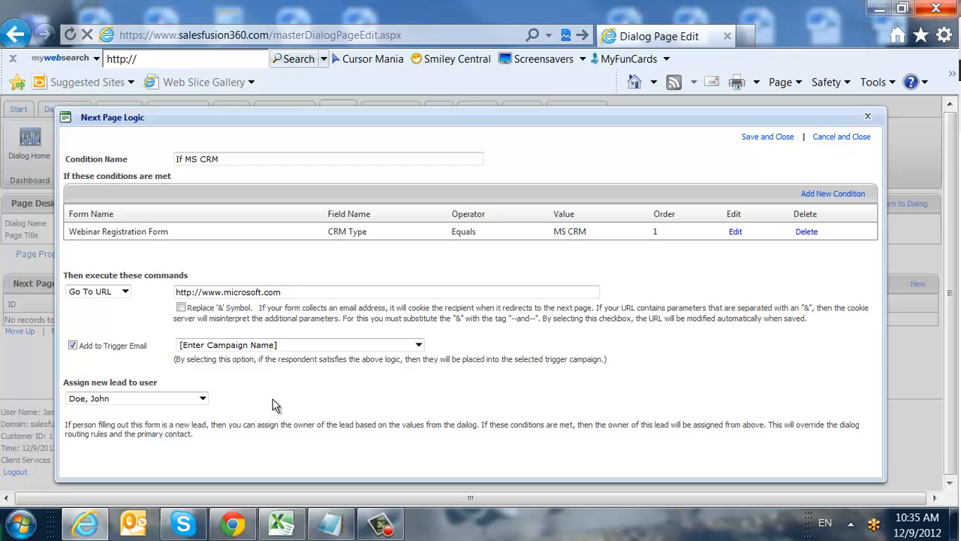
pyautogui.click(786, 139)
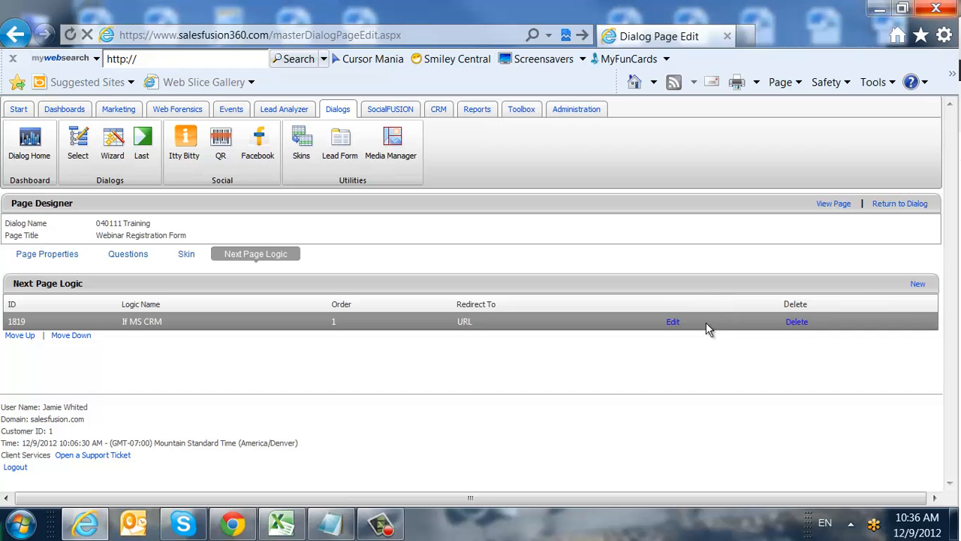
# - Start another next page logic rule and name it "If SFDC"
pyautogui.click(922, 286)
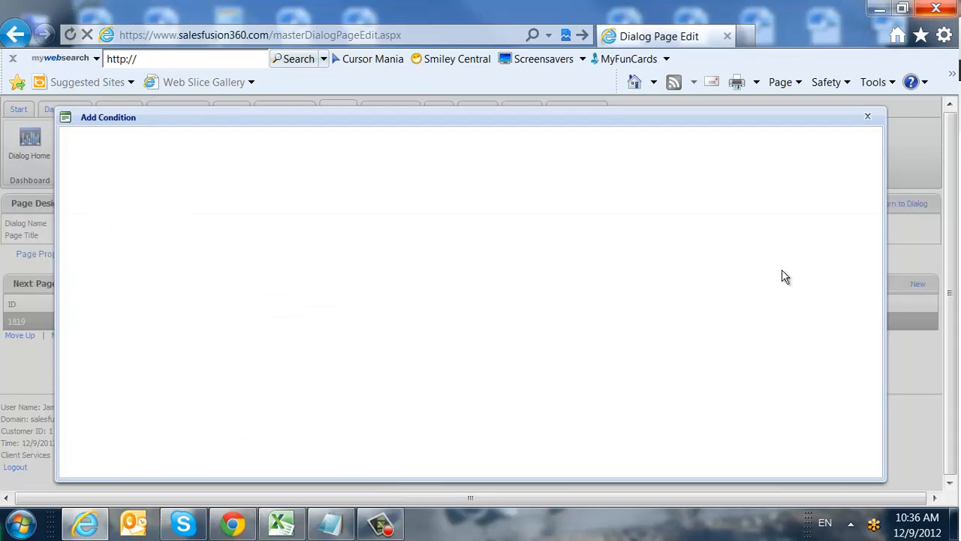
pyautogui.click(281, 160)
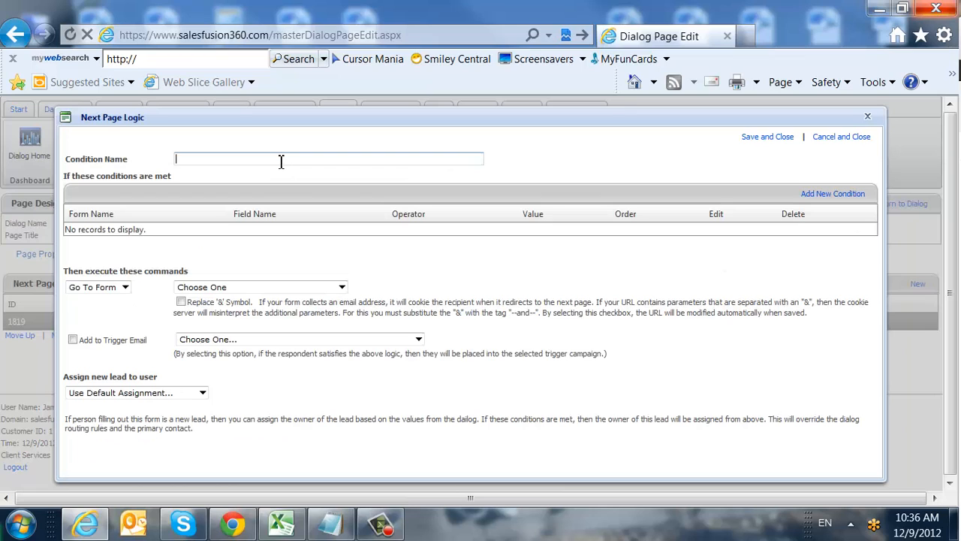
pyautogui.write('If SFDC')
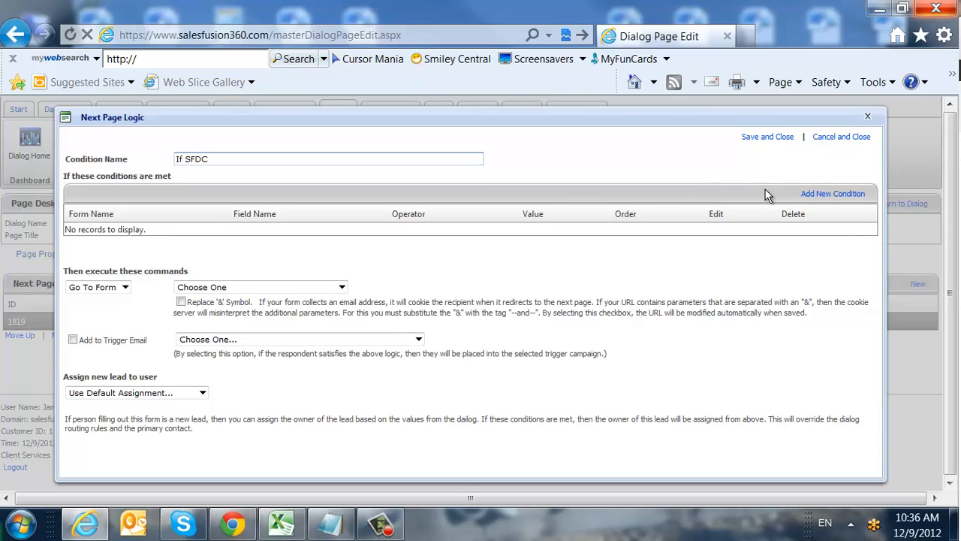
# - Add a condition to the "If SFDC" rule that the Webinar Registration Form's CRM Type equals SFDC
pyautogui.click(818, 194)
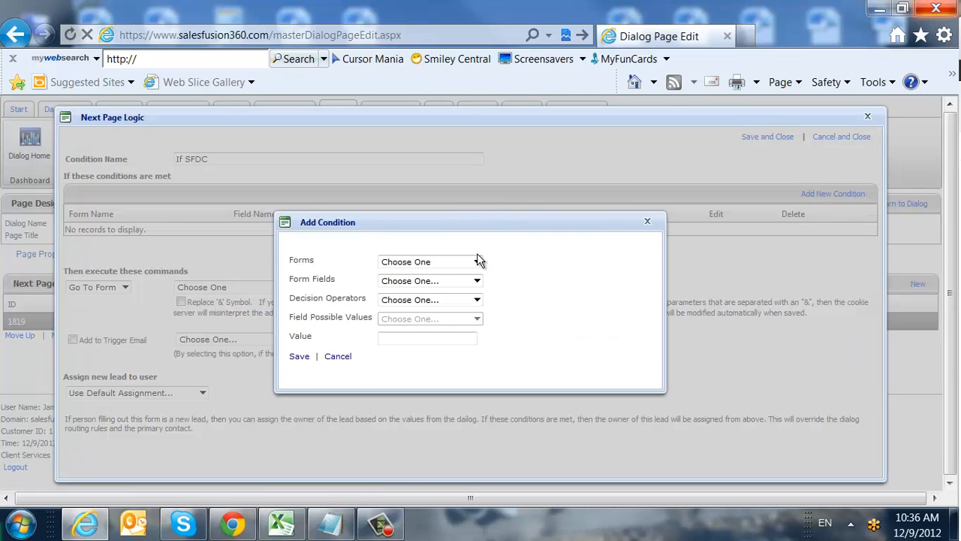
pyautogui.click(476, 261)
pyautogui.click(473, 293)
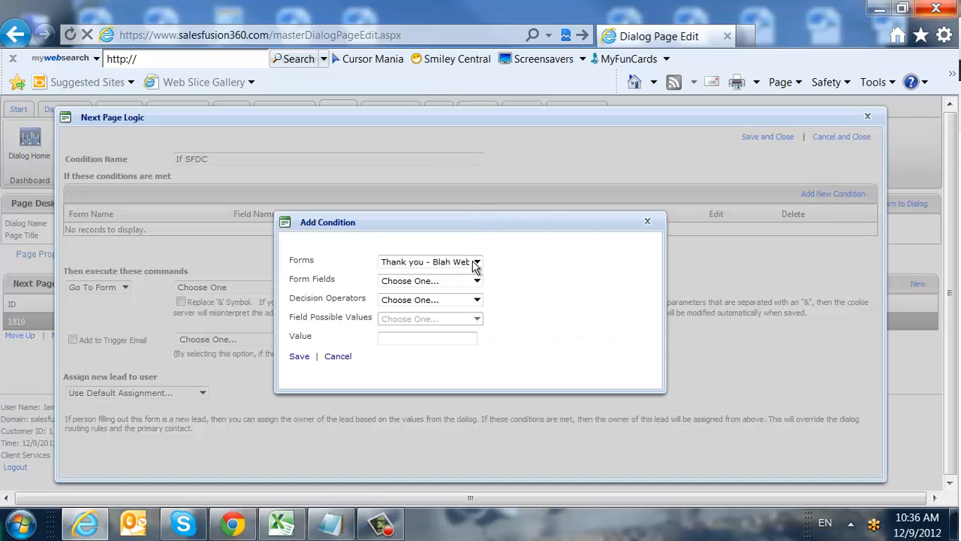
pyautogui.click(476, 261)
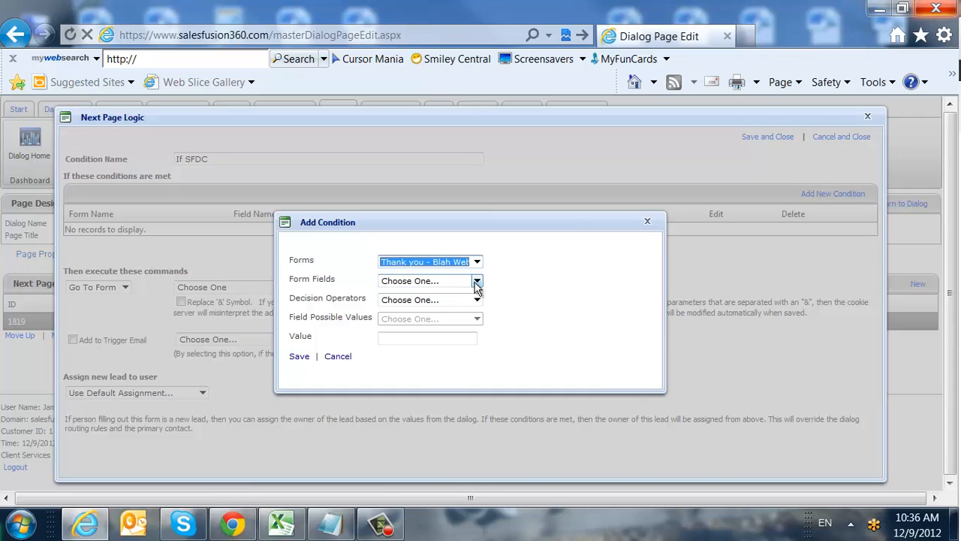
pyautogui.click(477, 261)
pyautogui.click(468, 281)
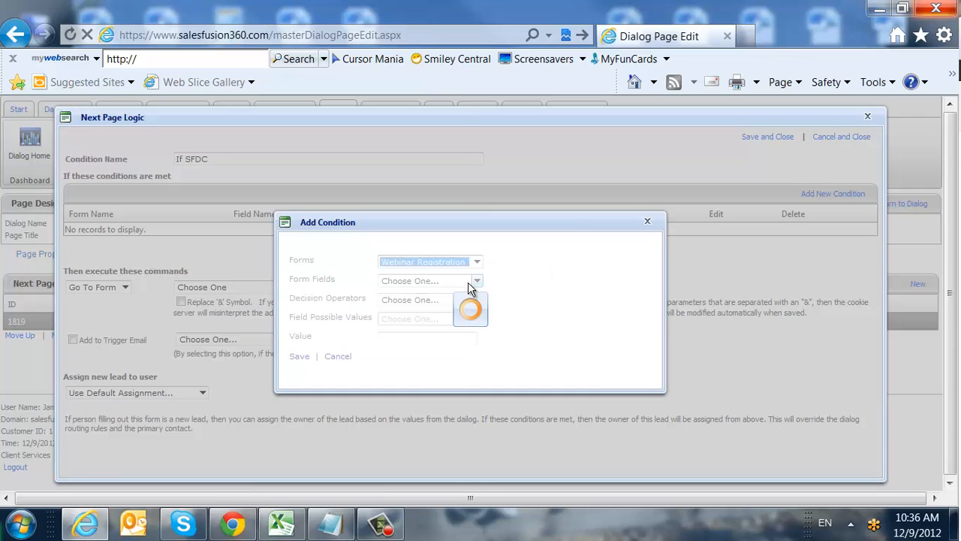
pyautogui.click(472, 285)
pyautogui.click(466, 313)
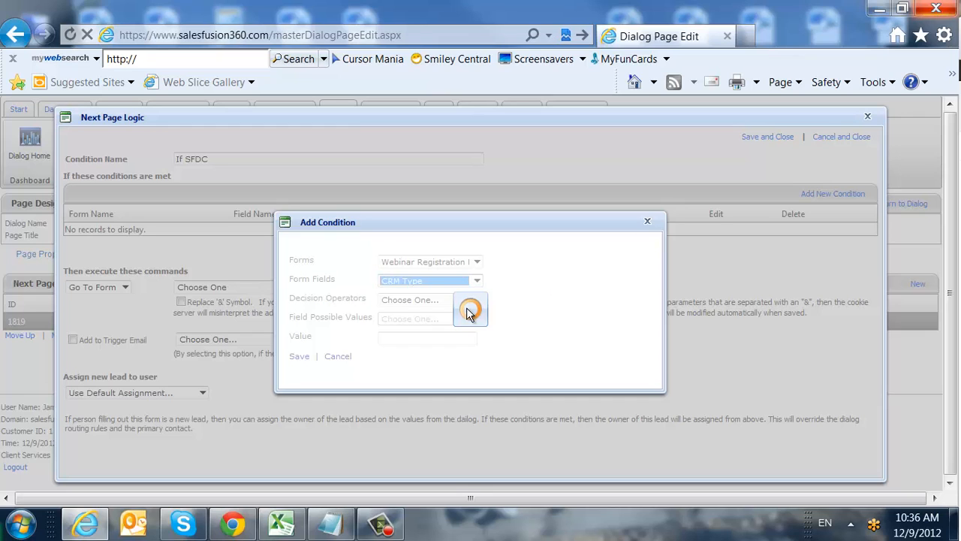
pyautogui.click(447, 300)
pyautogui.click(443, 319)
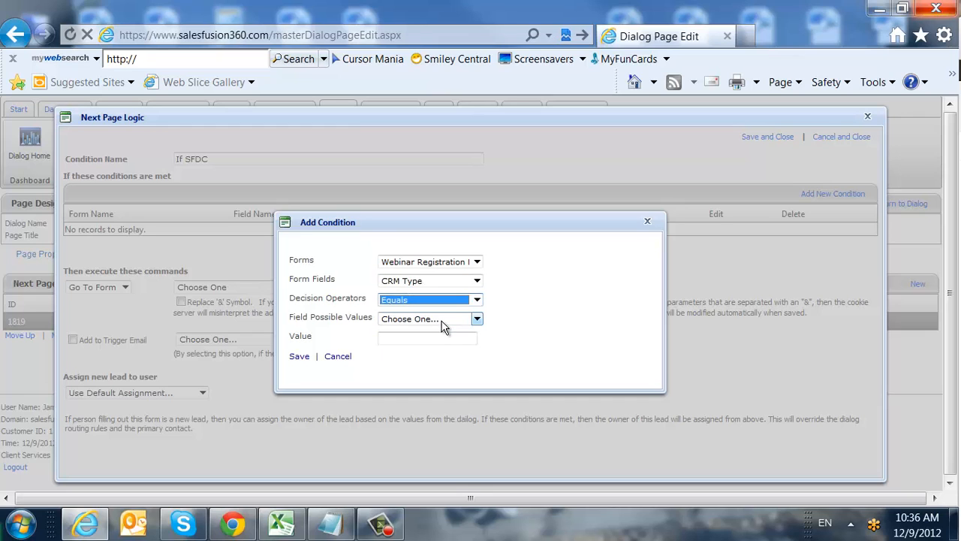
pyautogui.click(443, 324)
pyautogui.click(435, 344)
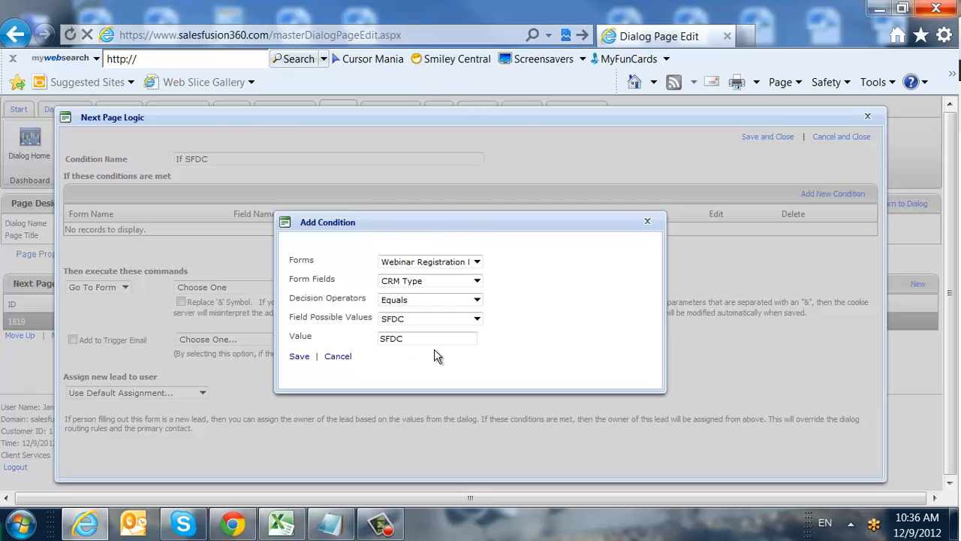
pyautogui.click(299, 356)
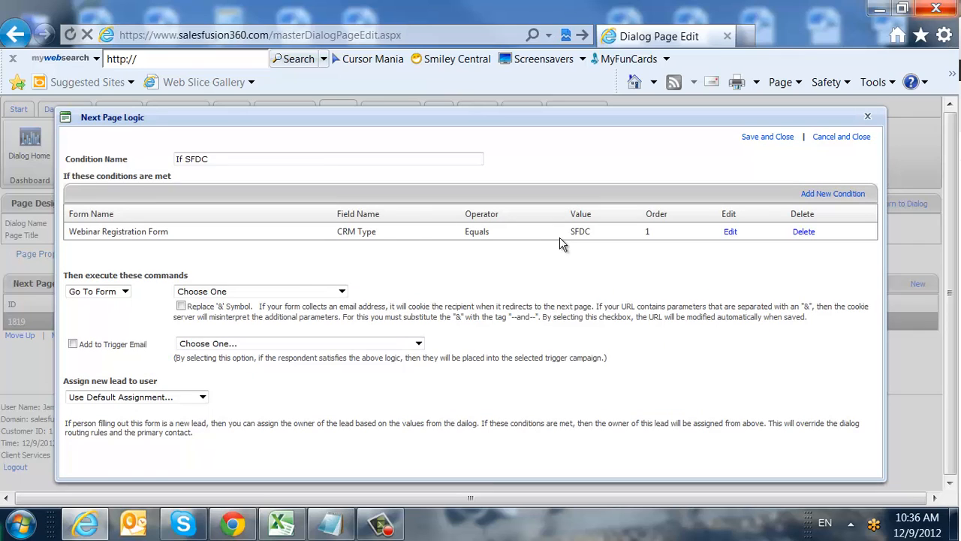
pyautogui.click(125, 291)
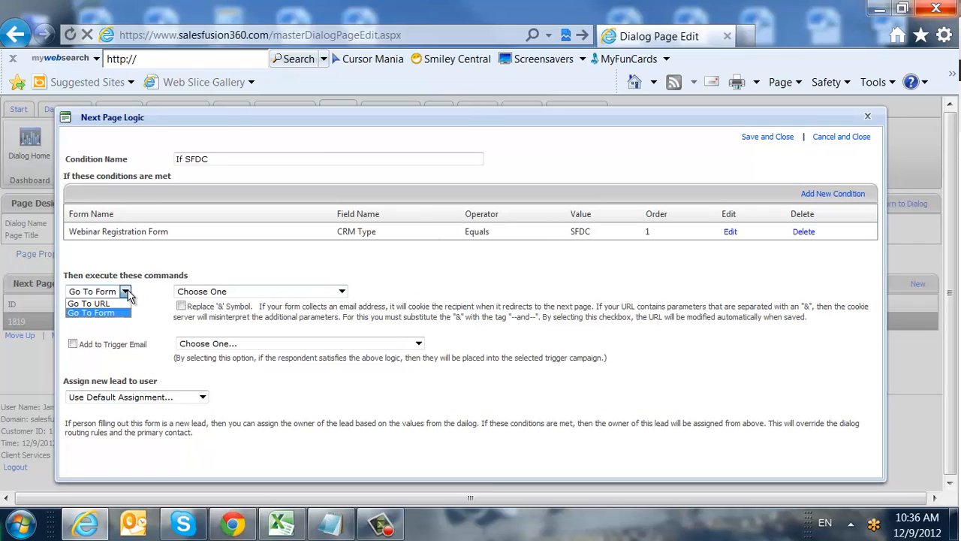
pyautogui.click(120, 303)
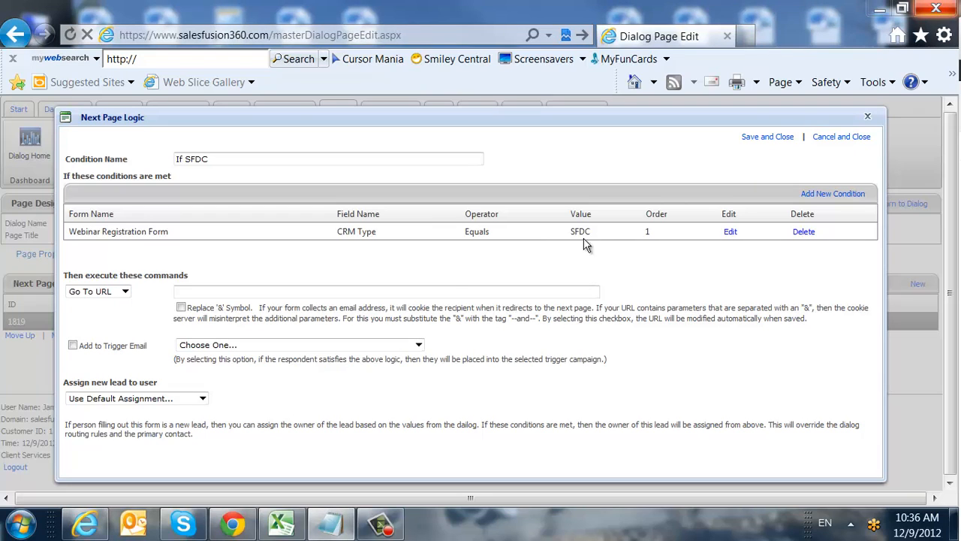
pyautogui.click(450, 293)
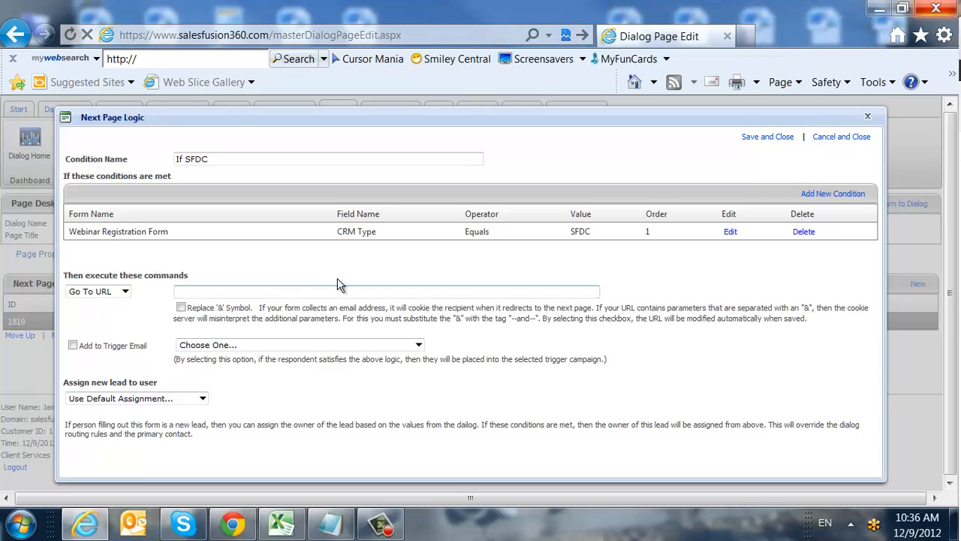
pyautogui.write('http://www.salesforce.com')
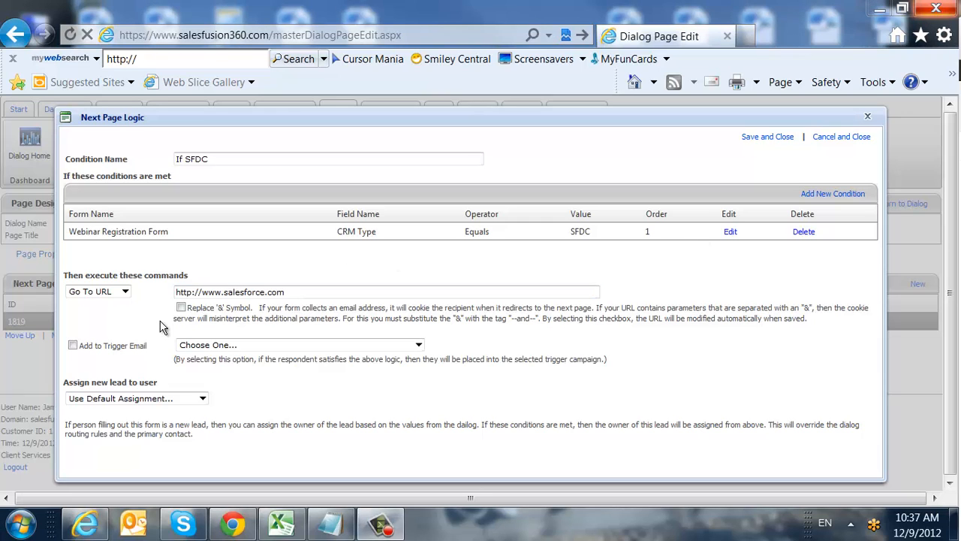
# - Enable adding respondents to a trigger email and choose the "Thanks for Scheduling an Interview for Marketing ..." campaign
pyautogui.click(73, 345)
pyautogui.click(237, 350)
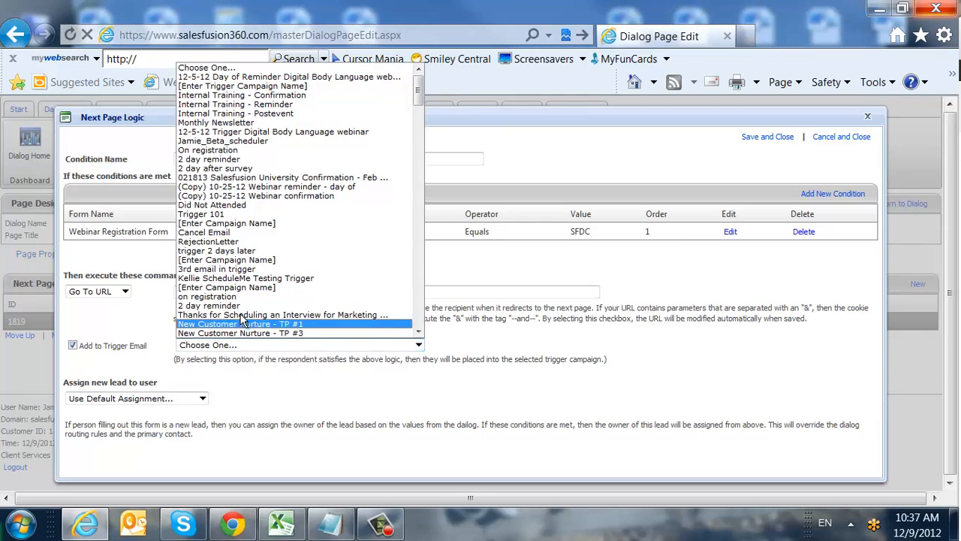
pyautogui.click(242, 315)
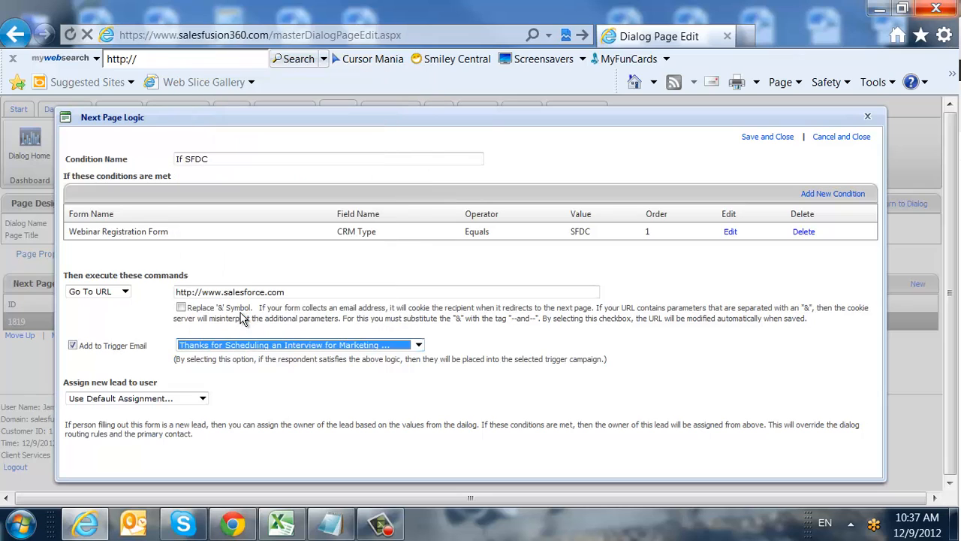
# - Assign new leads to a specific user instead of the default assignment and save the "If SFDC" rule
pyautogui.click(202, 400)
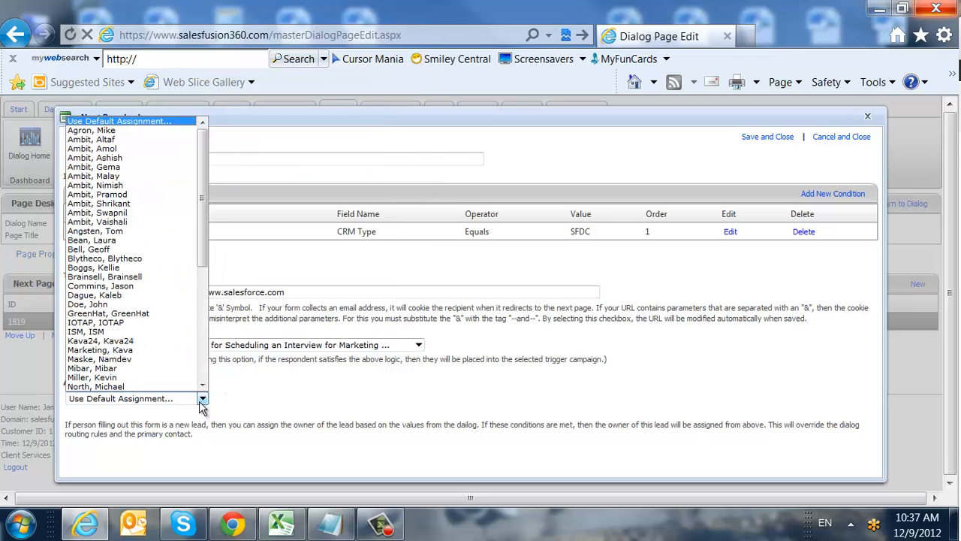
pyautogui.click(153, 230)
pyautogui.click(328, 424)
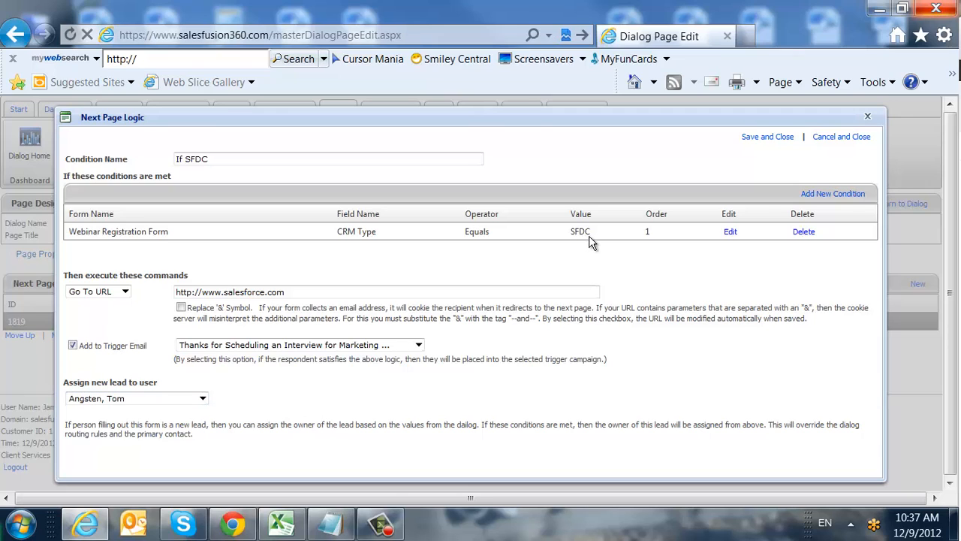
pyautogui.click(768, 137)
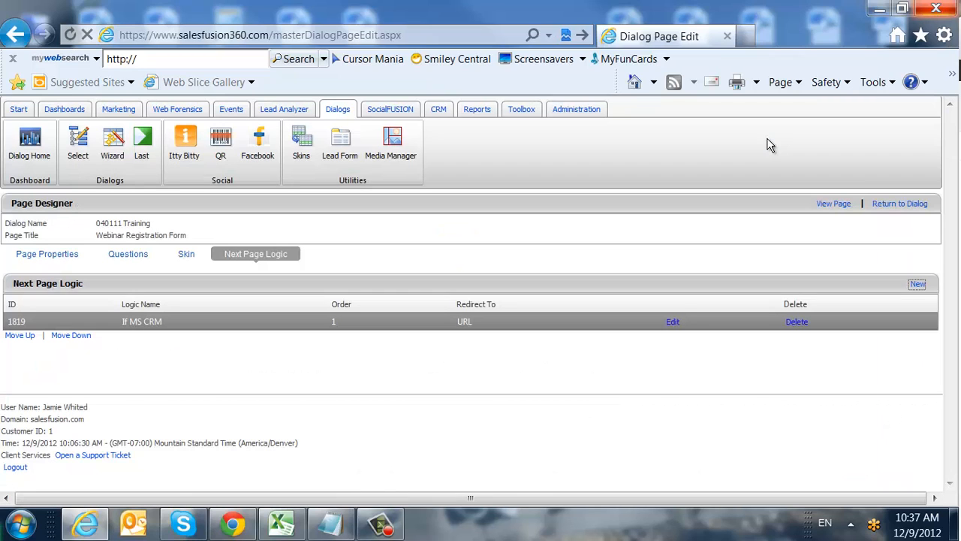
pyautogui.click(547, 325)
pyautogui.click(542, 335)
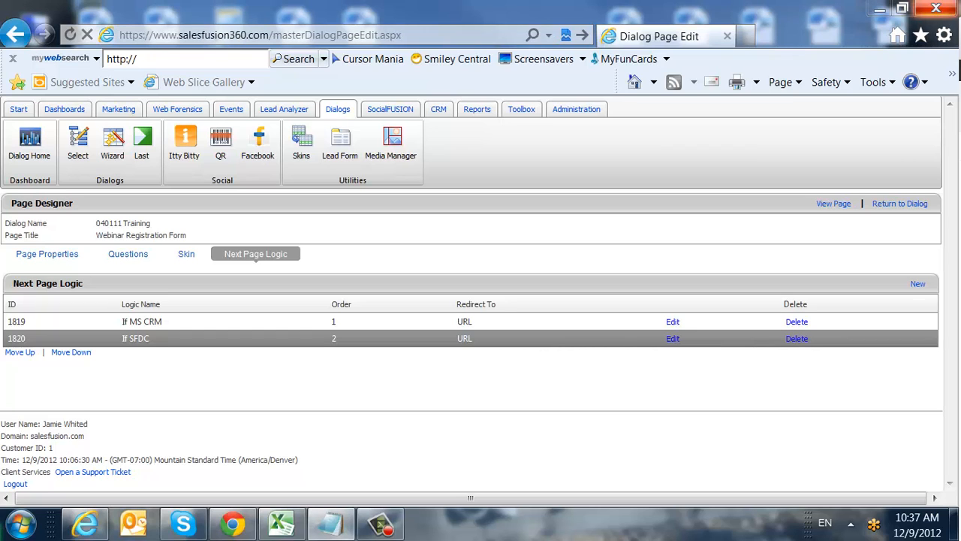
# - Create a rule named "CatchAll" without conditions that goes to the form "Thank you - Blah Webinar Registration"
pyautogui.click(917, 283)
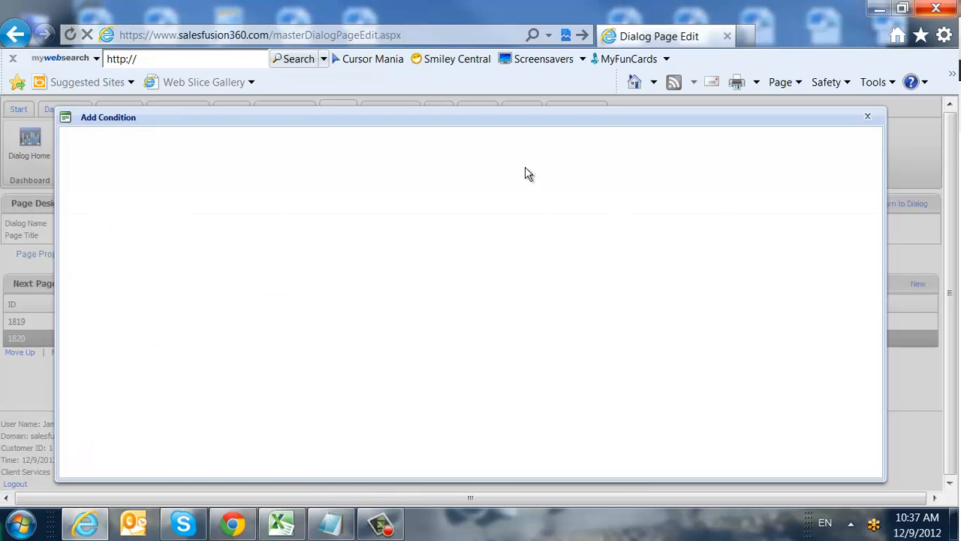
pyautogui.click(317, 159)
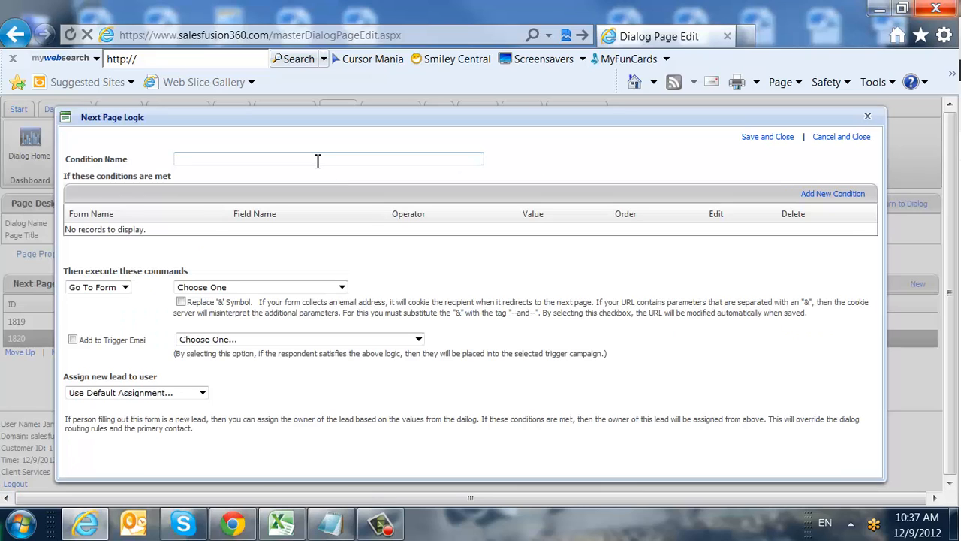
pyautogui.write('CatchAll')
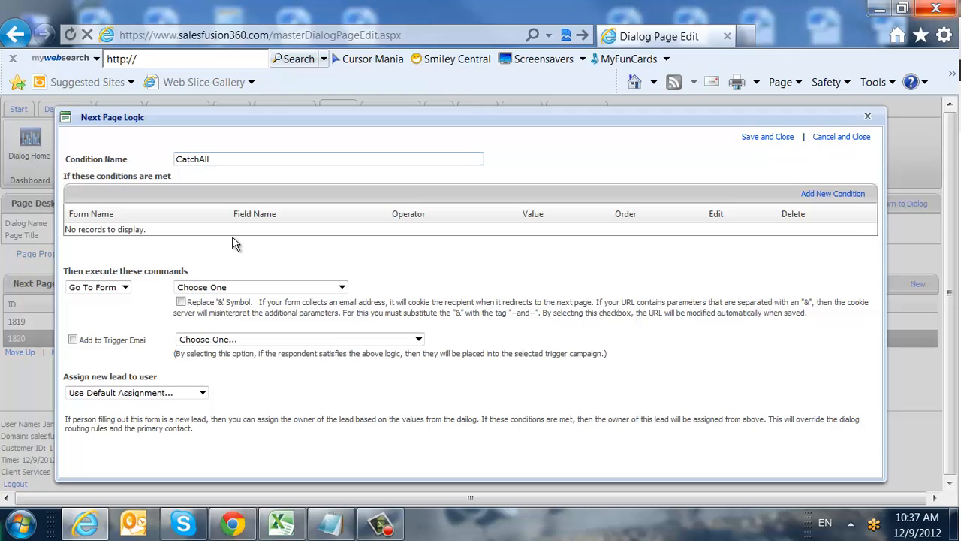
pyautogui.click(221, 289)
pyautogui.click(227, 318)
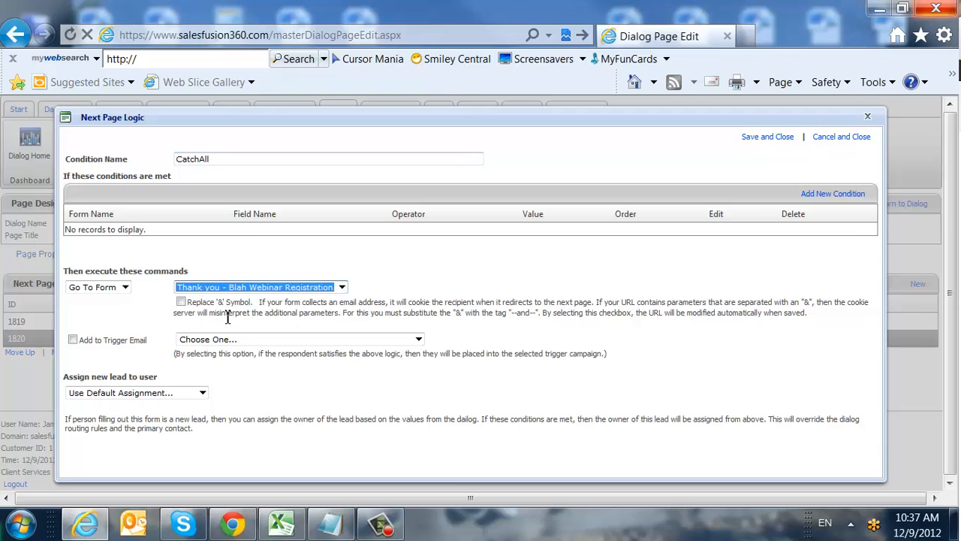
pyautogui.click(227, 317)
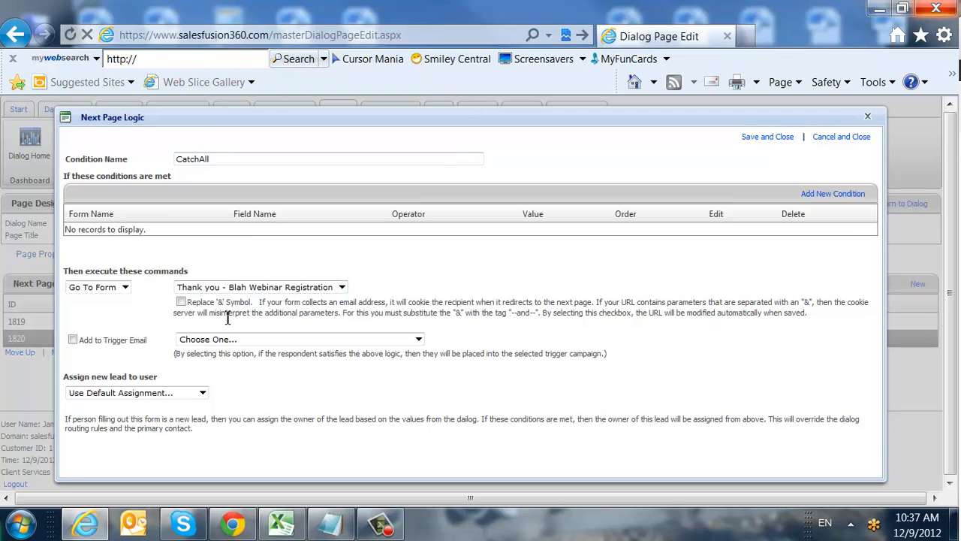
# - Add "CatchAll" respondents to the "021813 Salesfusion University Confirmation - Feb ..." trigger email and save the rule
pyautogui.click(73, 339)
pyautogui.click(202, 341)
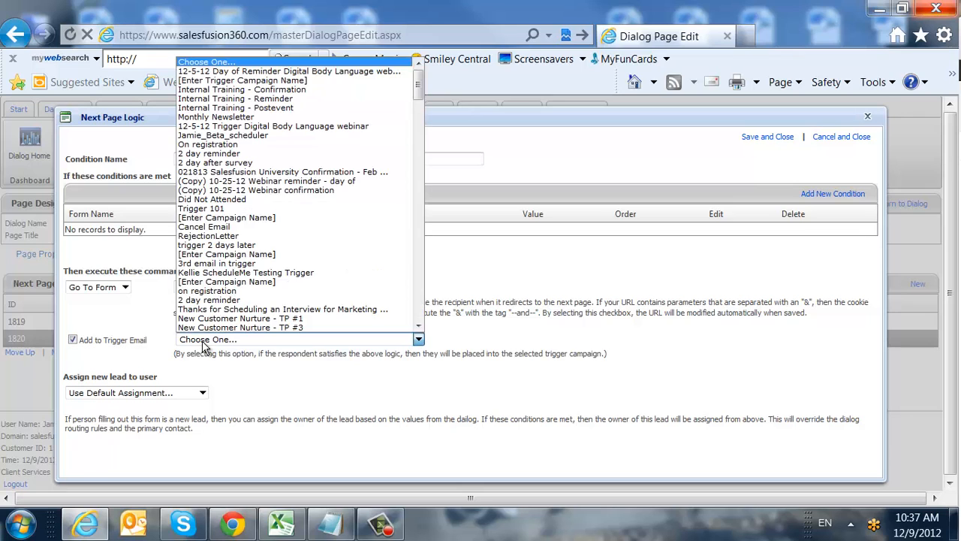
pyautogui.click(234, 172)
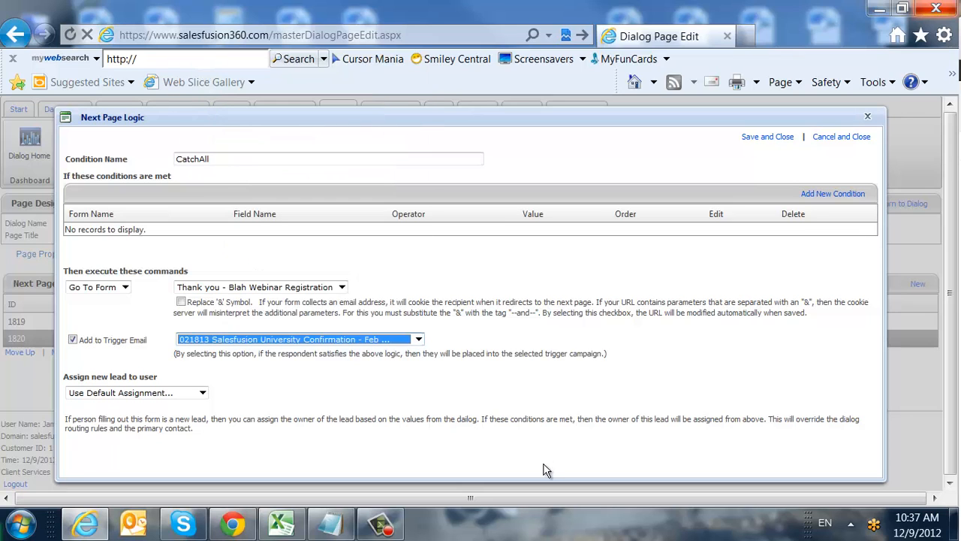
pyautogui.click(768, 138)
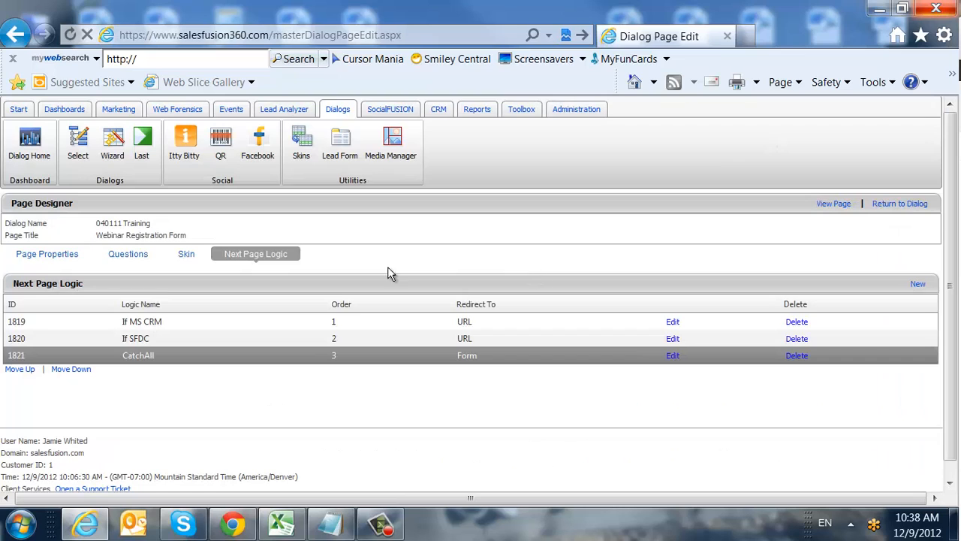
# - Review the order and redirect targets of the "If MS CRM", "If SFDC" and "CatchAll" rules one by one
pyautogui.click(310, 325)
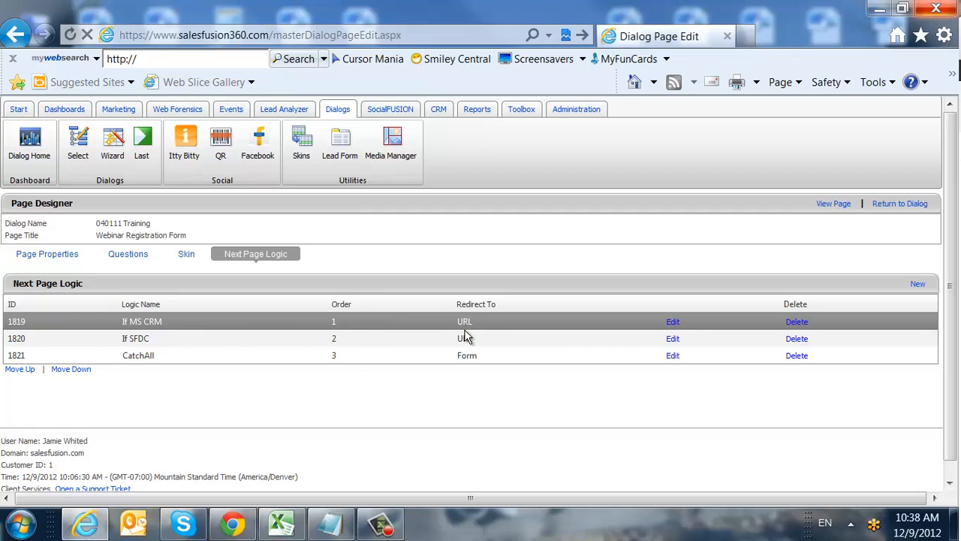
pyautogui.click(334, 343)
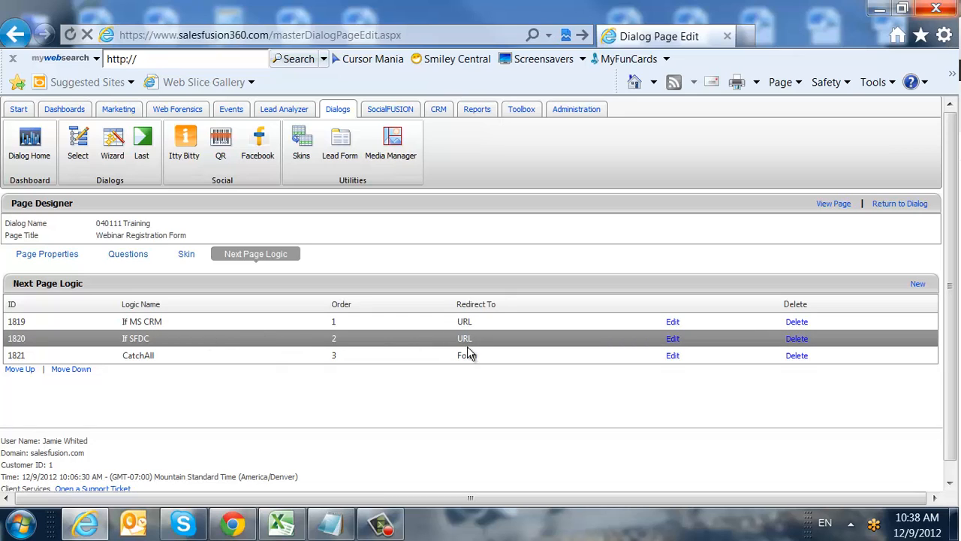
pyautogui.click(300, 353)
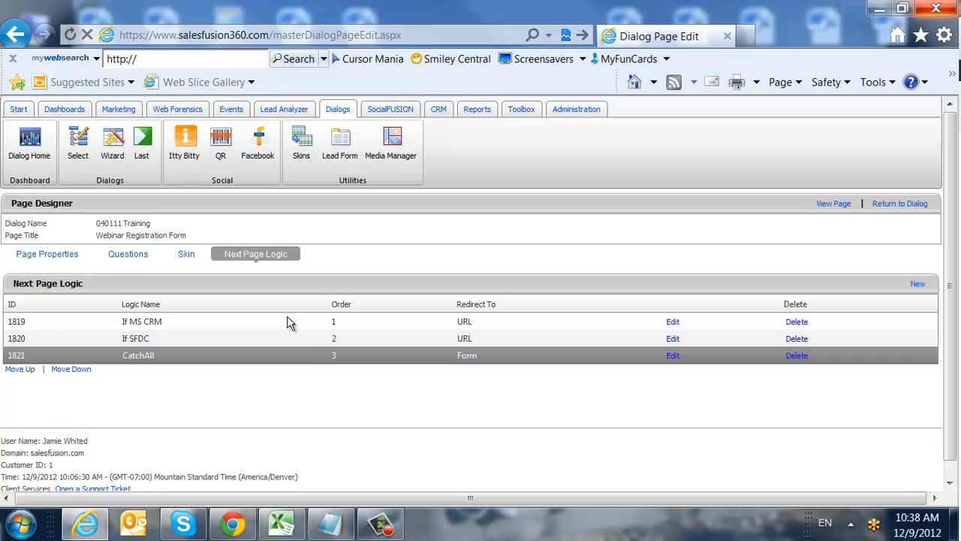
pyautogui.click(285, 325)
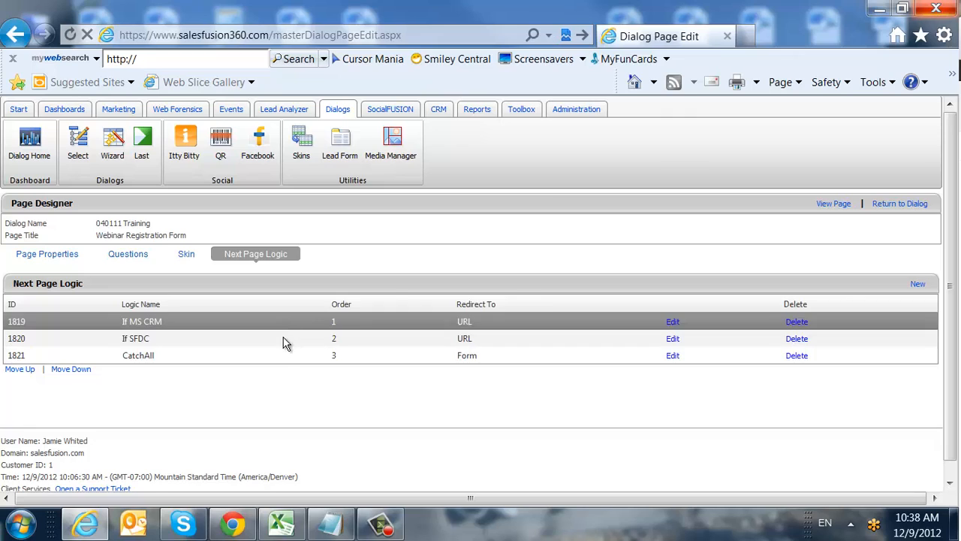
pyautogui.click(283, 339)
pyautogui.click(285, 356)
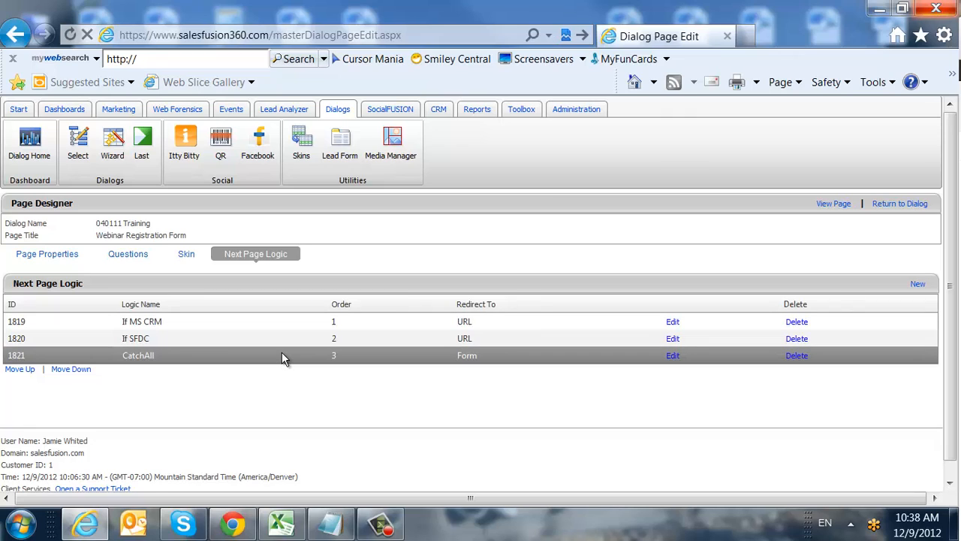